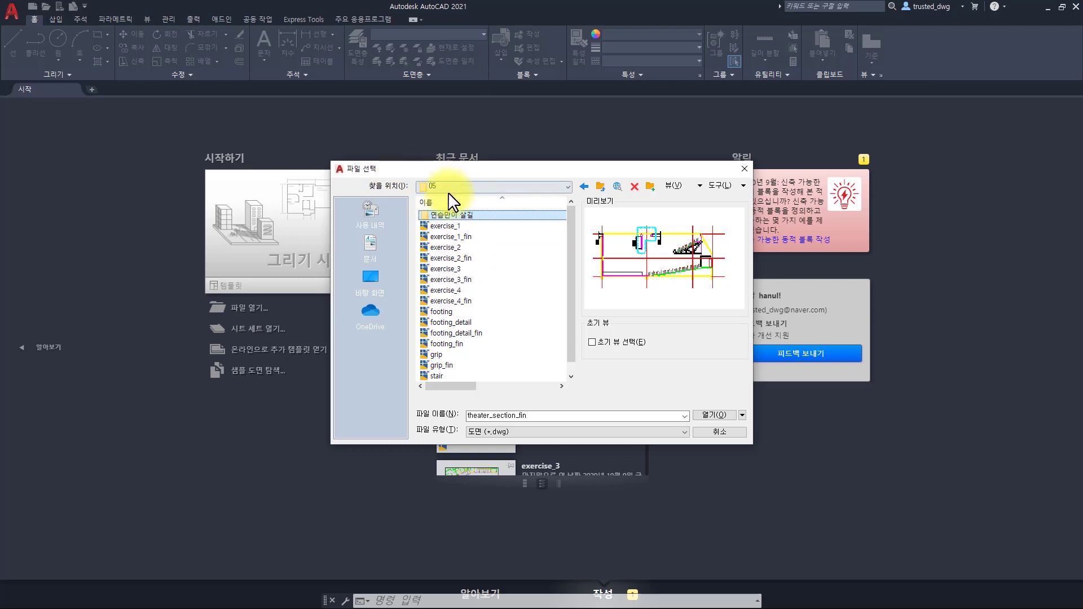
Step: Open theater_section and theater_section_fin together from the 연습만이 살길 folder
double_click(438, 215)
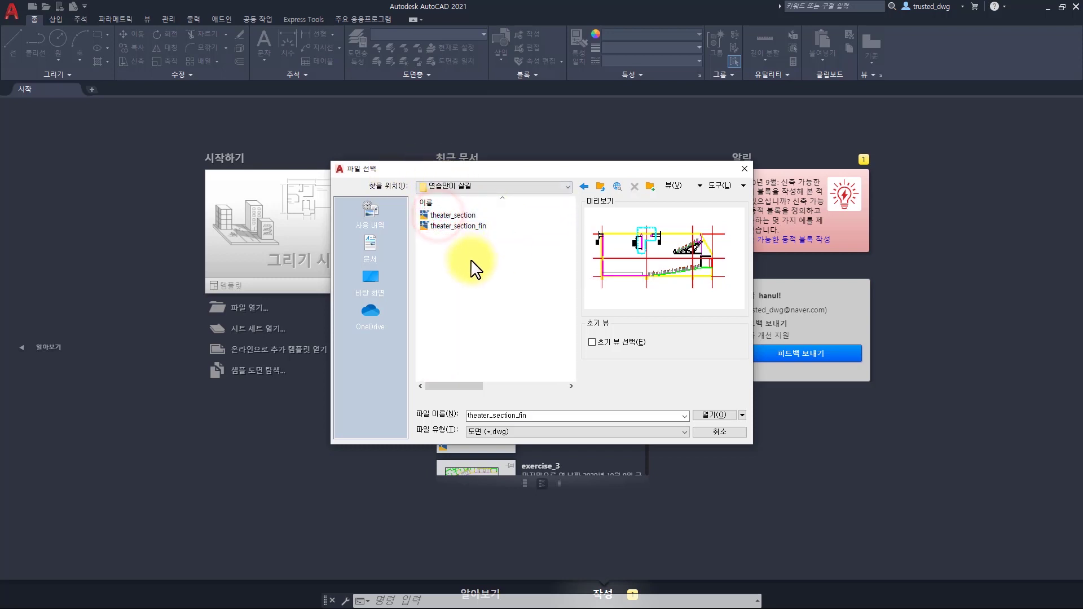
click(462, 226)
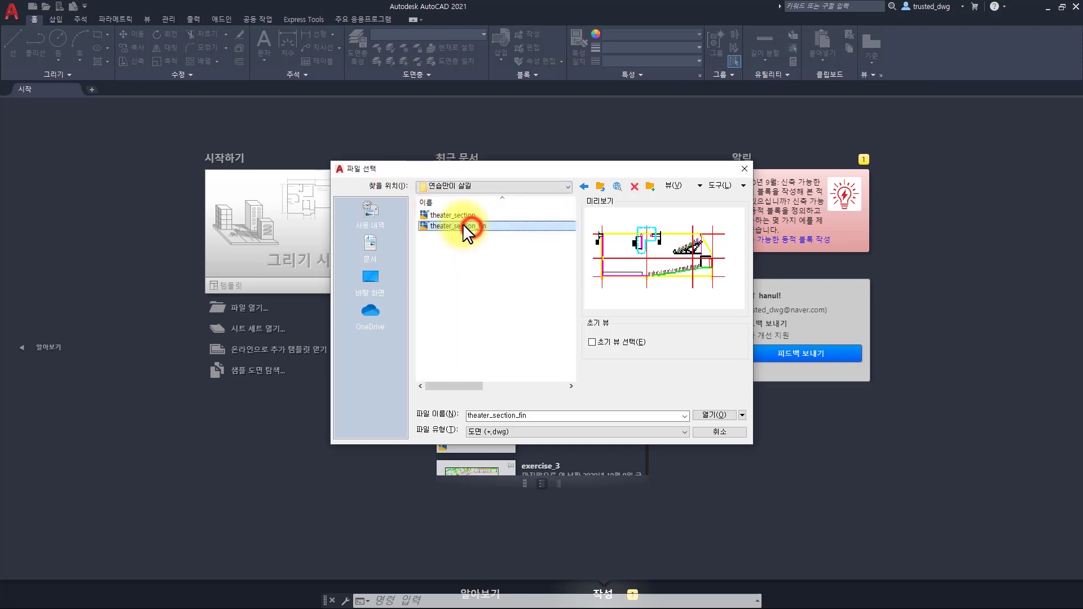
ctrl+click(461, 214)
key(Return)
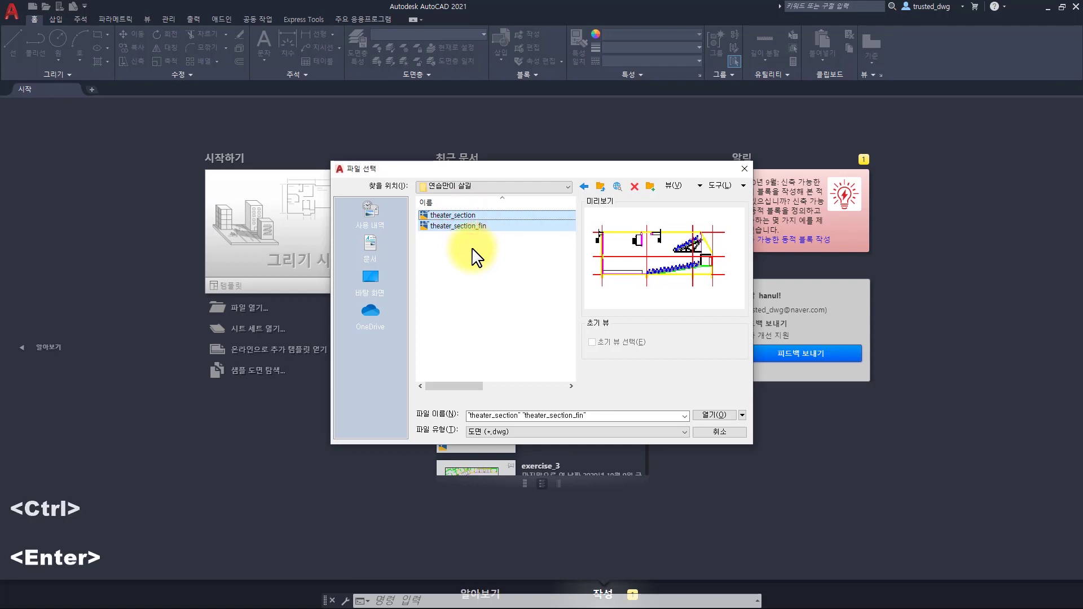
click(699, 415)
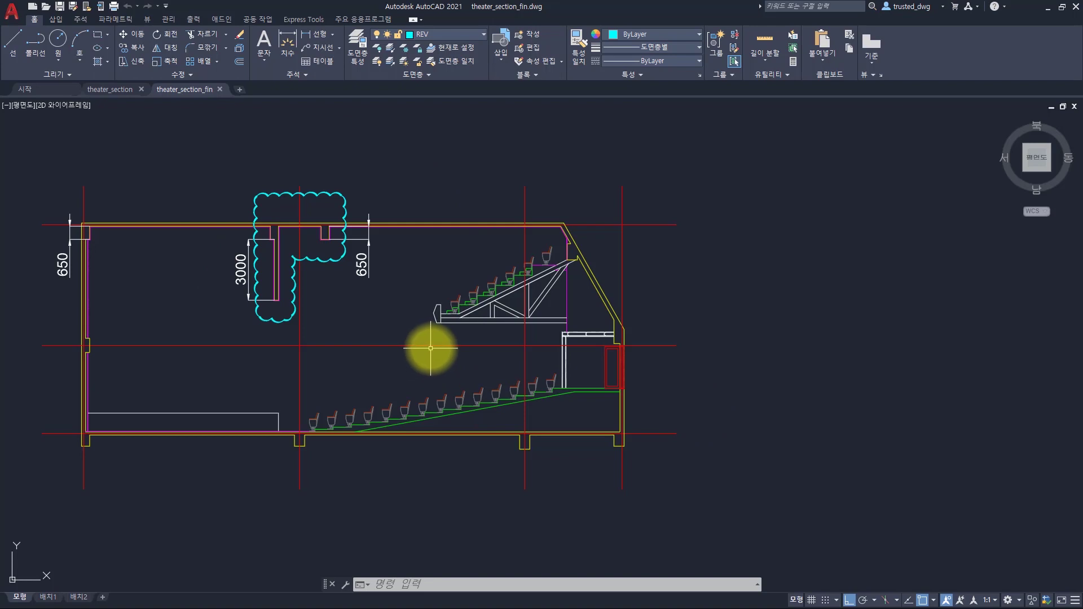
Step: Compare the ceiling drops and their dimensions in theater_section and theater_section_fin
key(ctrl+shift+Tab)
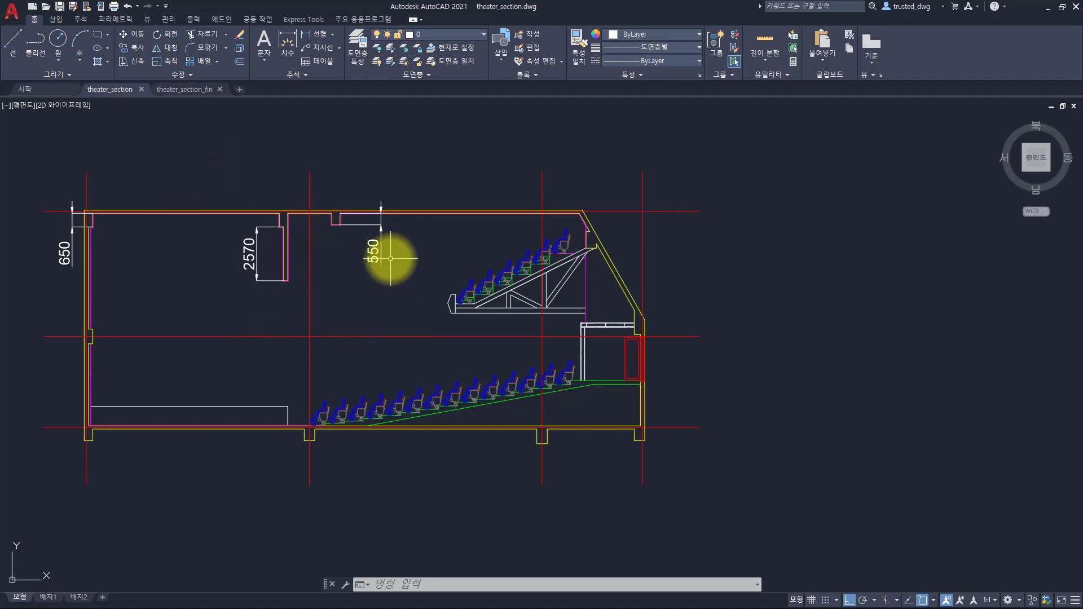
key(ctrl+Tab)
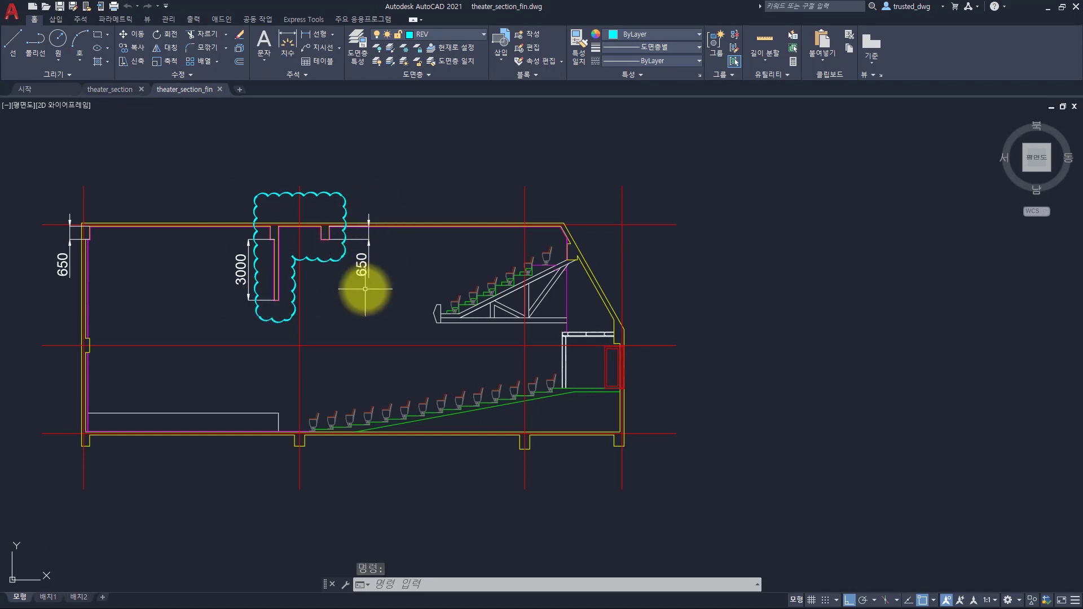
key(ctrl+shift+Tab)
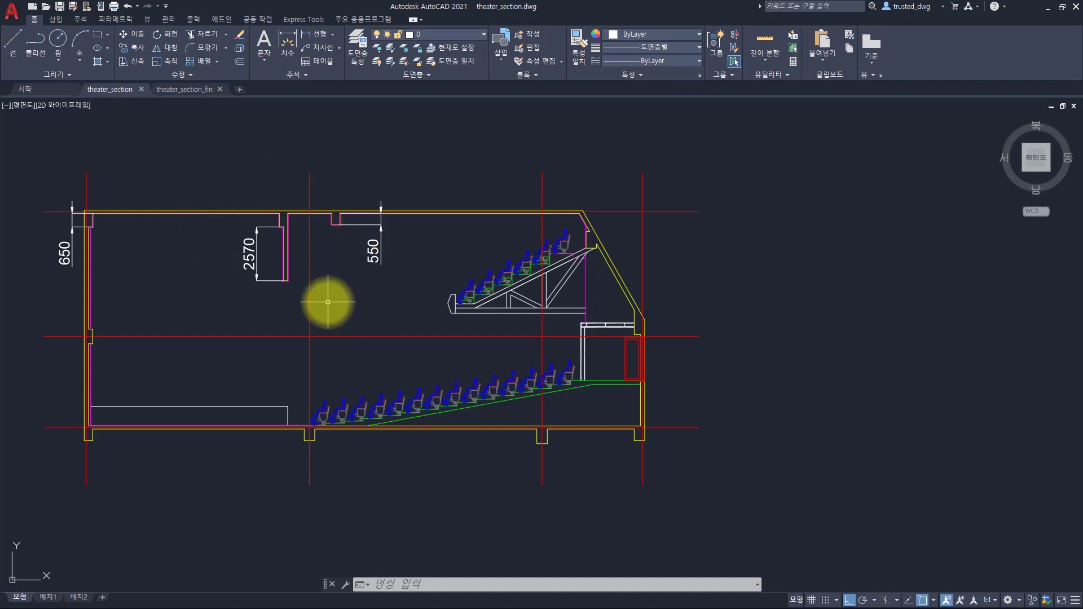
key(ctrl+Tab)
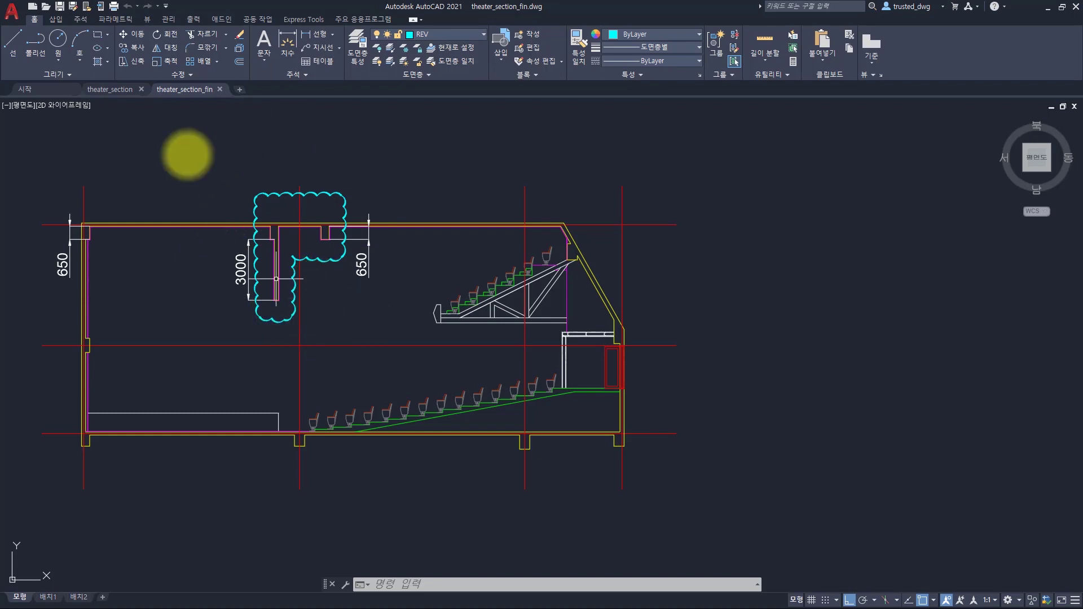
Step: In theater_section, draw a rectangle around the two ceiling drops with the 2570 and 550 dimensions
click(115, 90)
text(r)
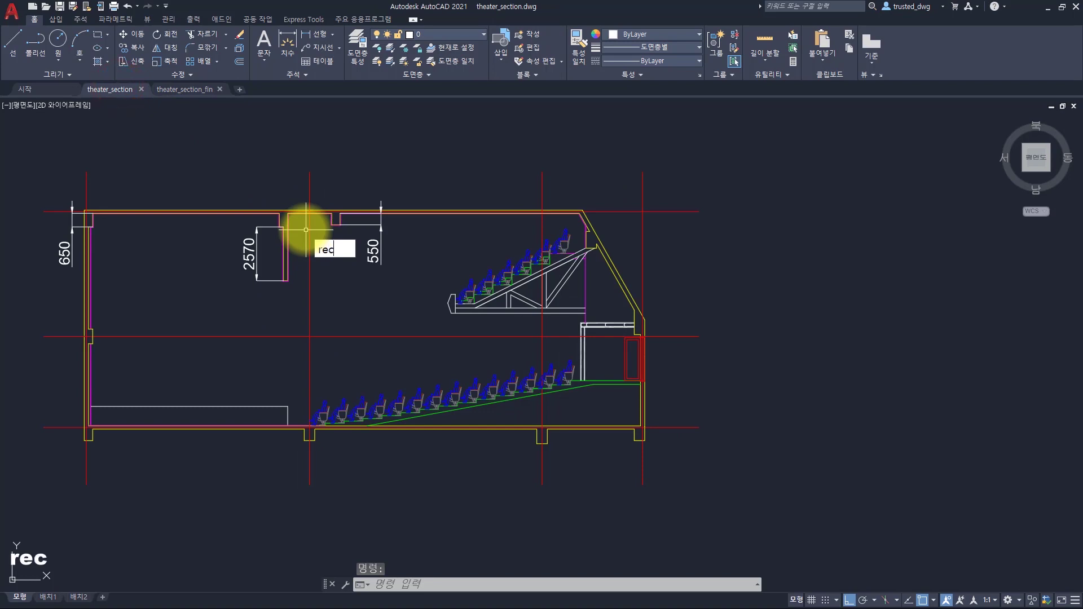
text(ec)
key(space)
click(229, 168)
click(402, 303)
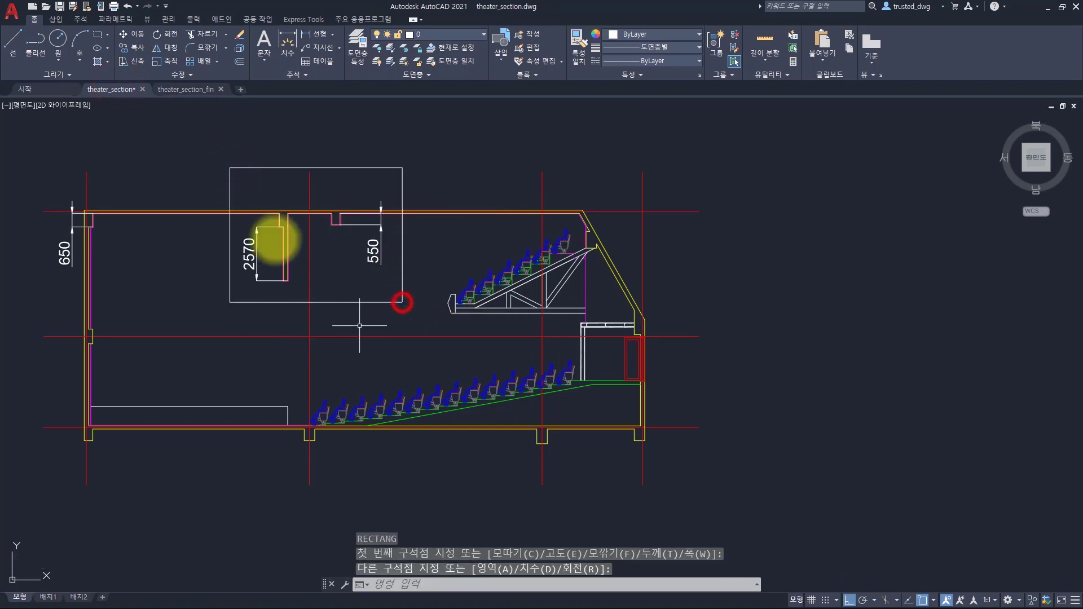
Step: Erase the rectangle drawn around the ceiling drops
click(374, 320)
click(353, 287)
text(e)
key(space)
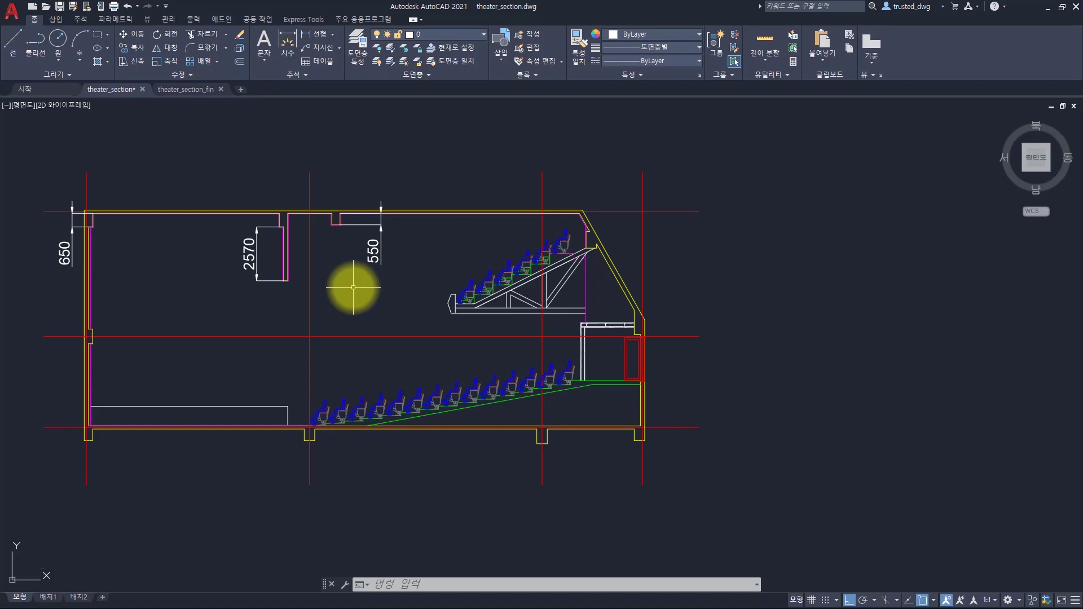
Step: Compare the balcony seat blocks in theater_section_fin and theater_section, inspecting the front seat in each drawing
key(ctrl+Tab)
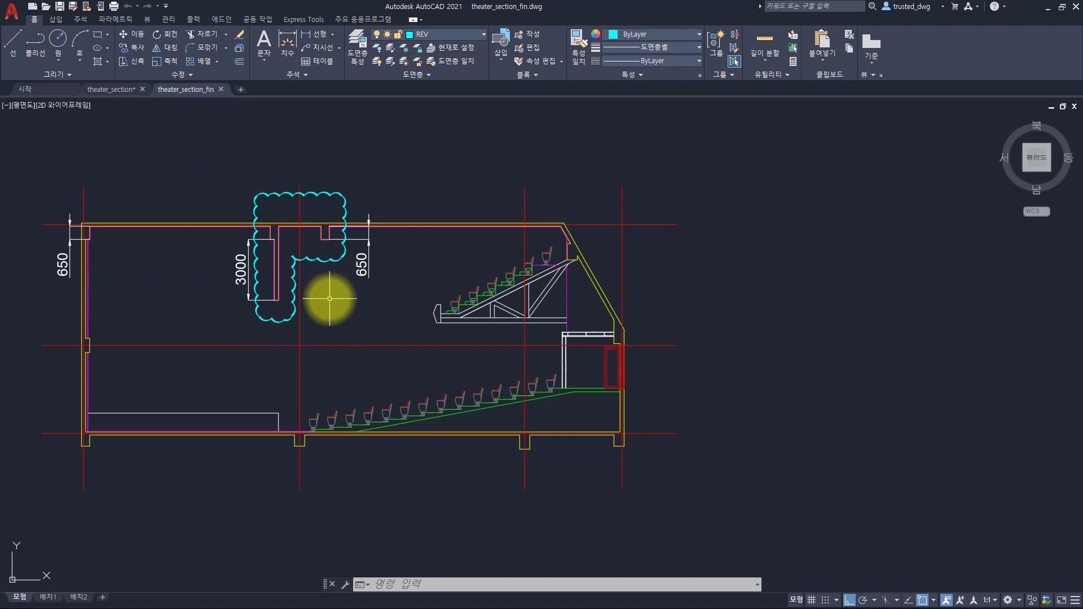
key(ctrl+shift+Tab)
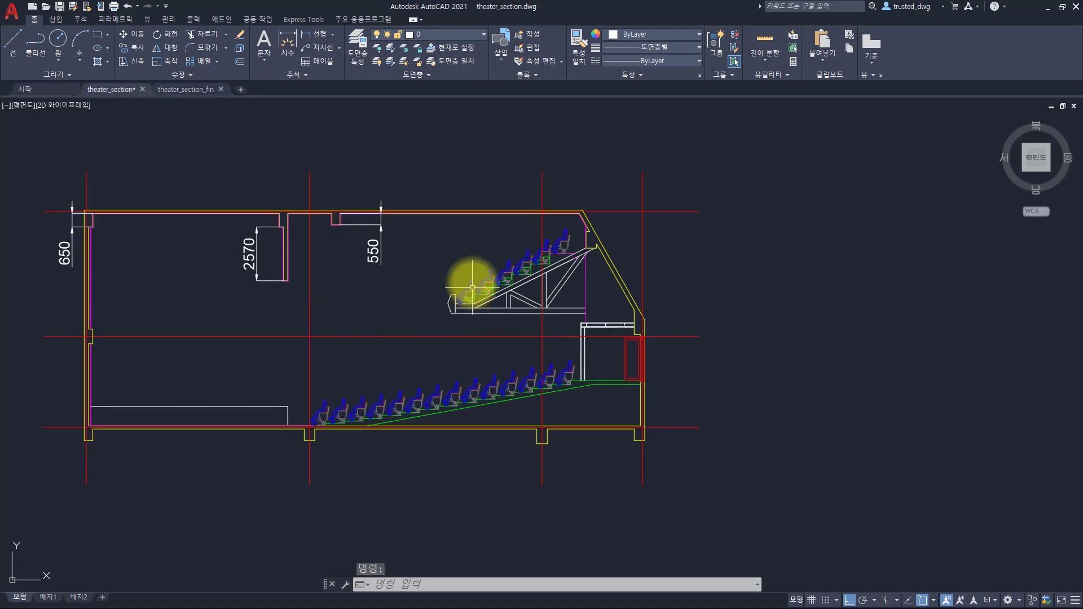
scroll(476, 286, up, 5)
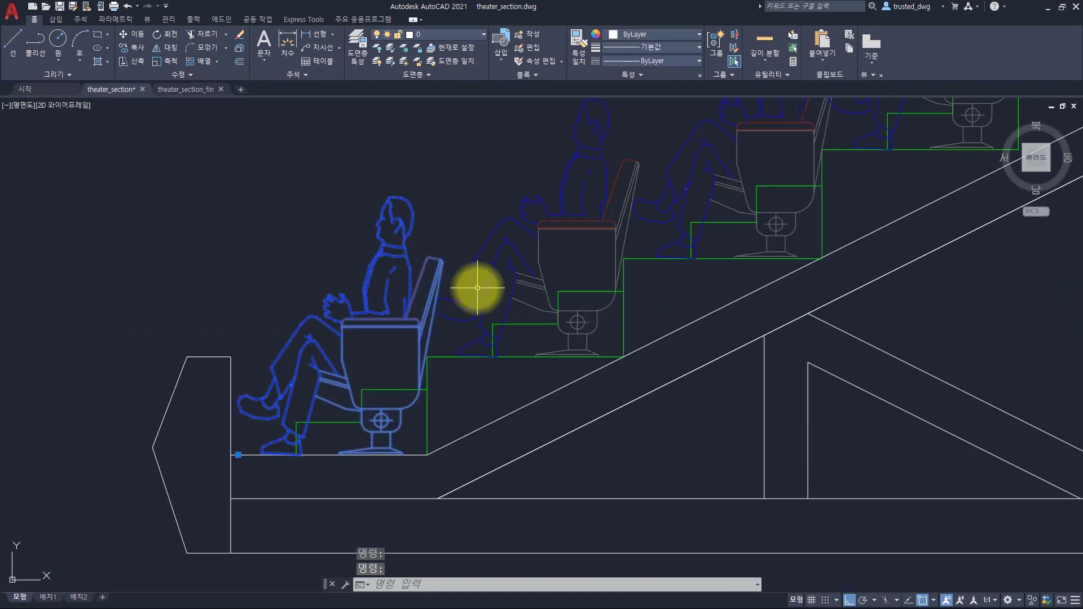
scroll(442, 442, up, 2)
key(ctrl+Tab)
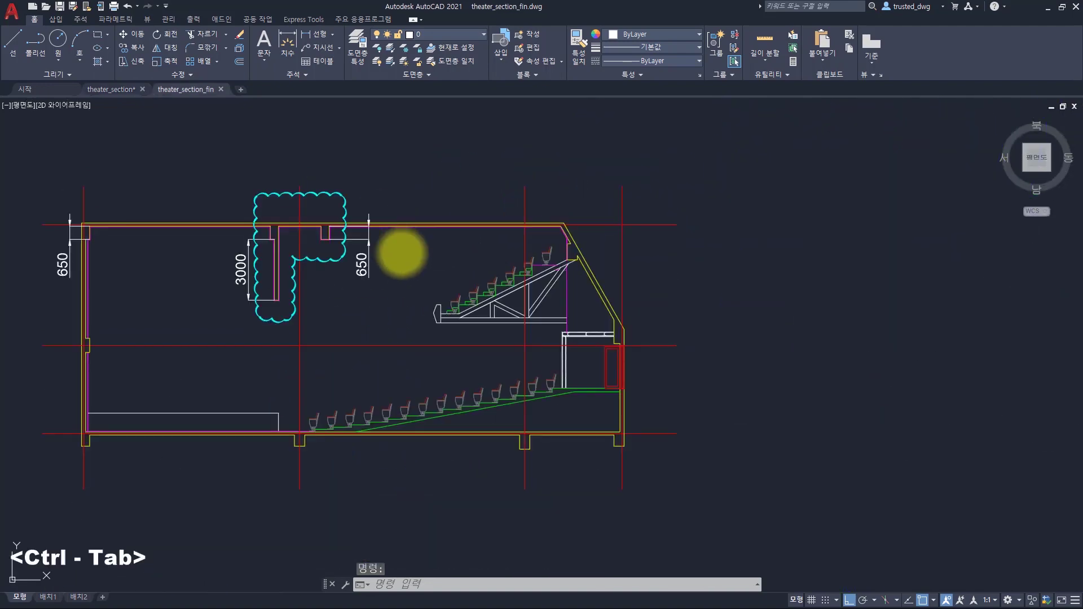
click(454, 303)
scroll(452, 304, up, 8)
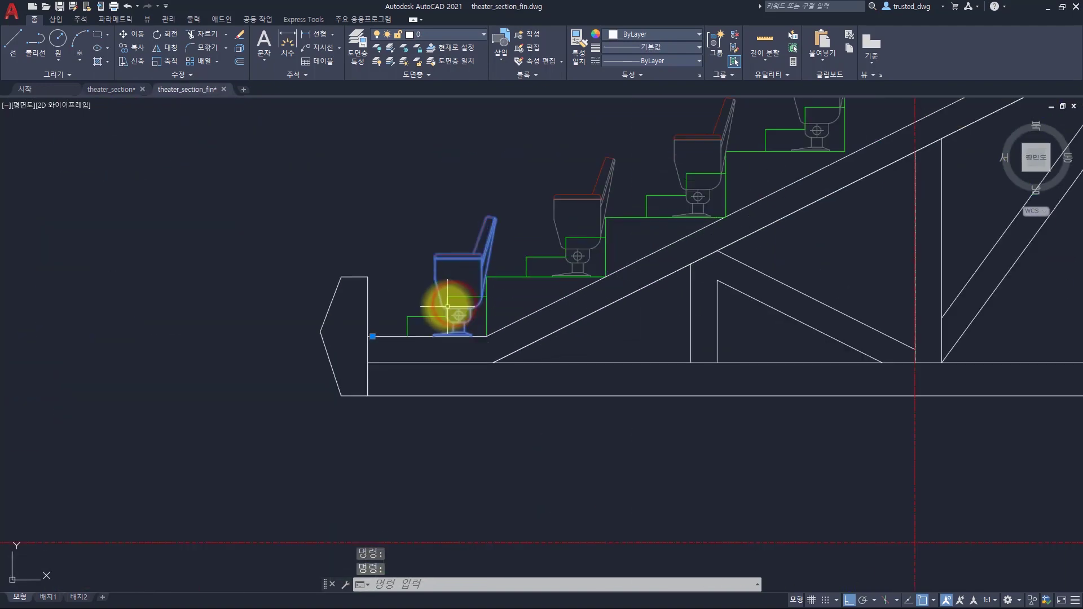
key(ctrl+shift+Tab)
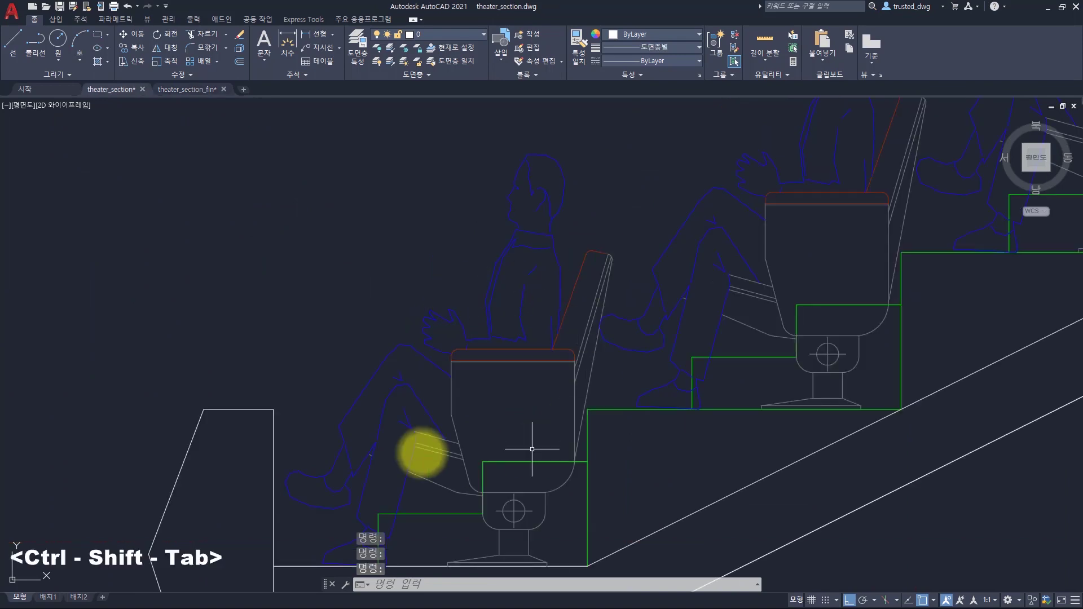
click(524, 361)
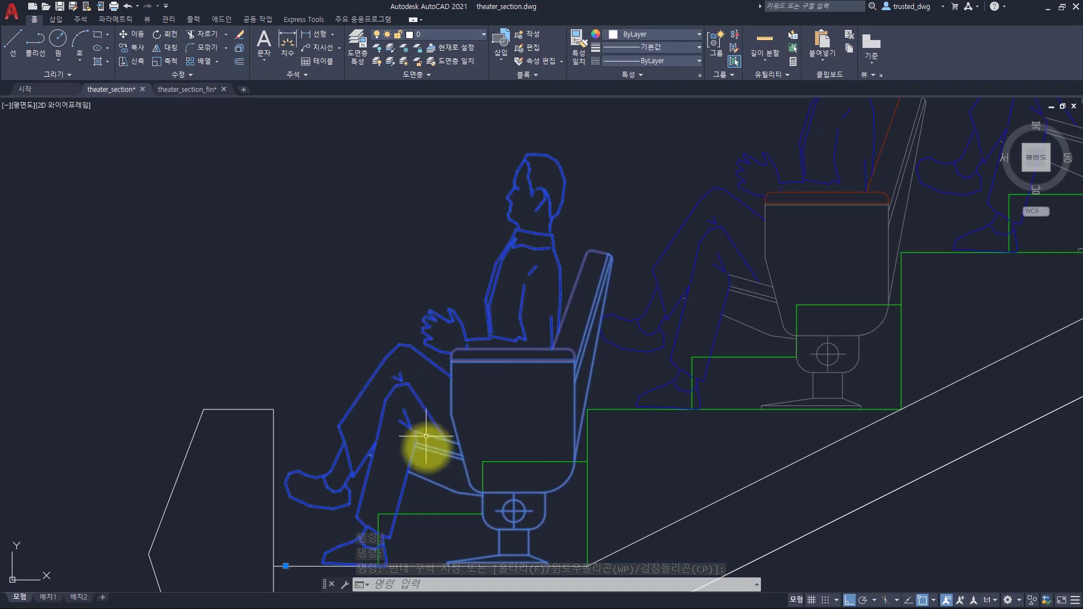
key(Escape)
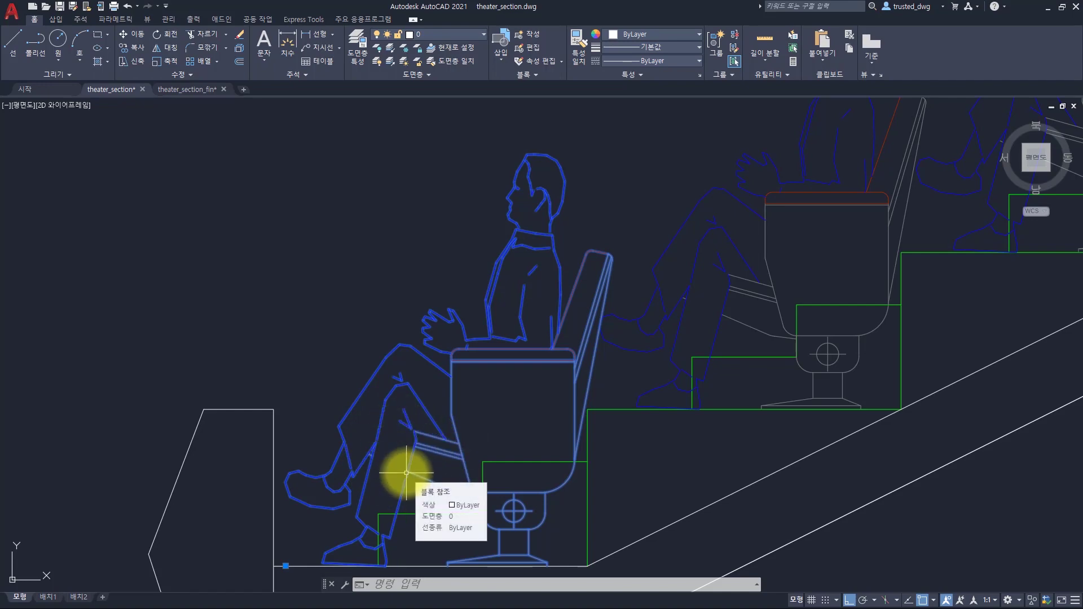
scroll(406, 452, down, 8)
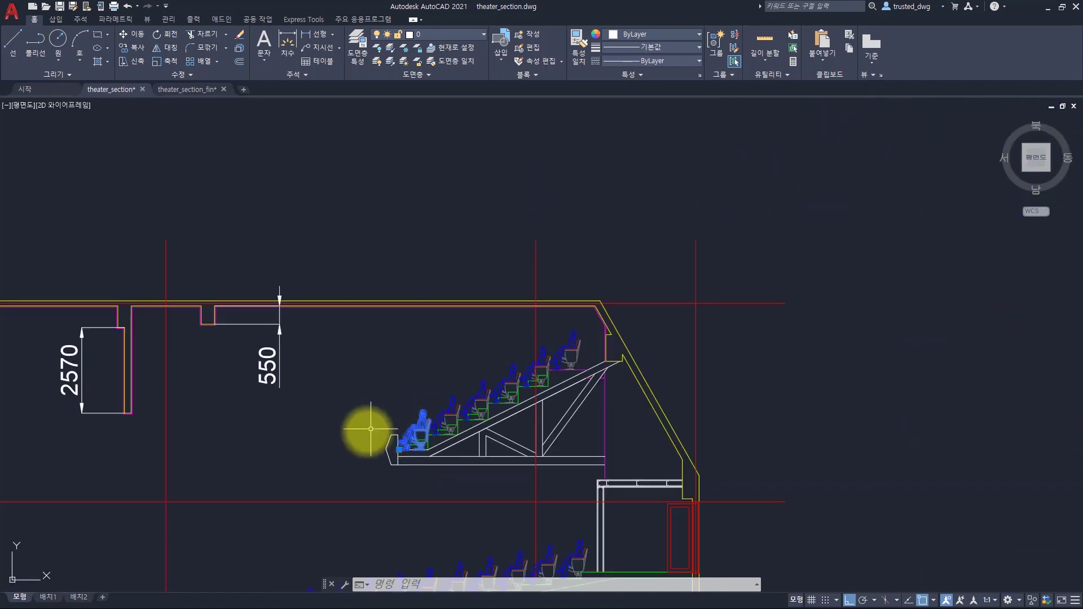
middle_drag(368, 430, 664, 244)
click(674, 242)
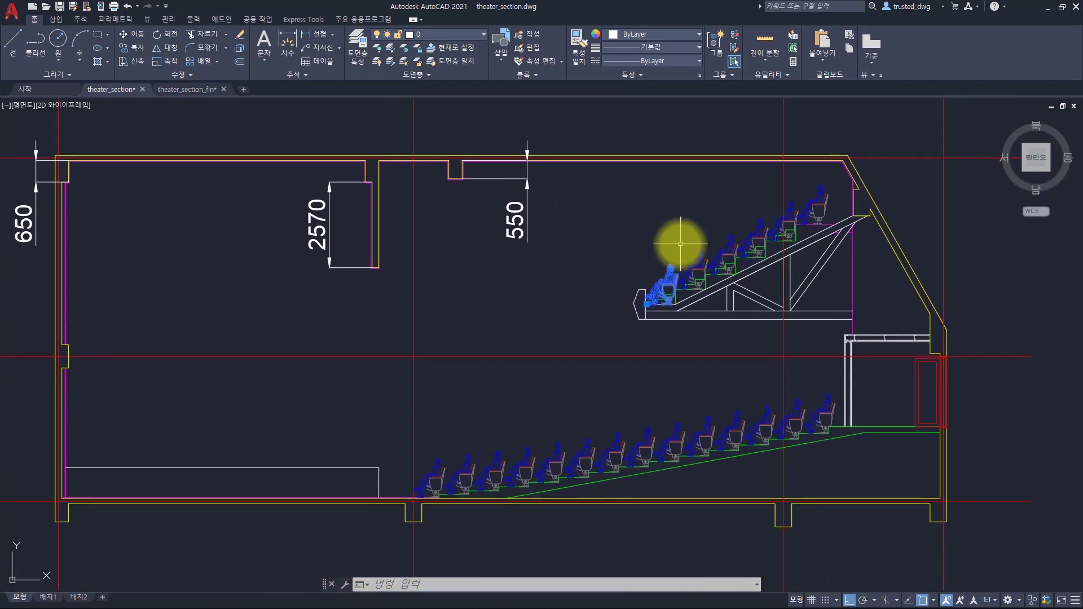
key(Escape)
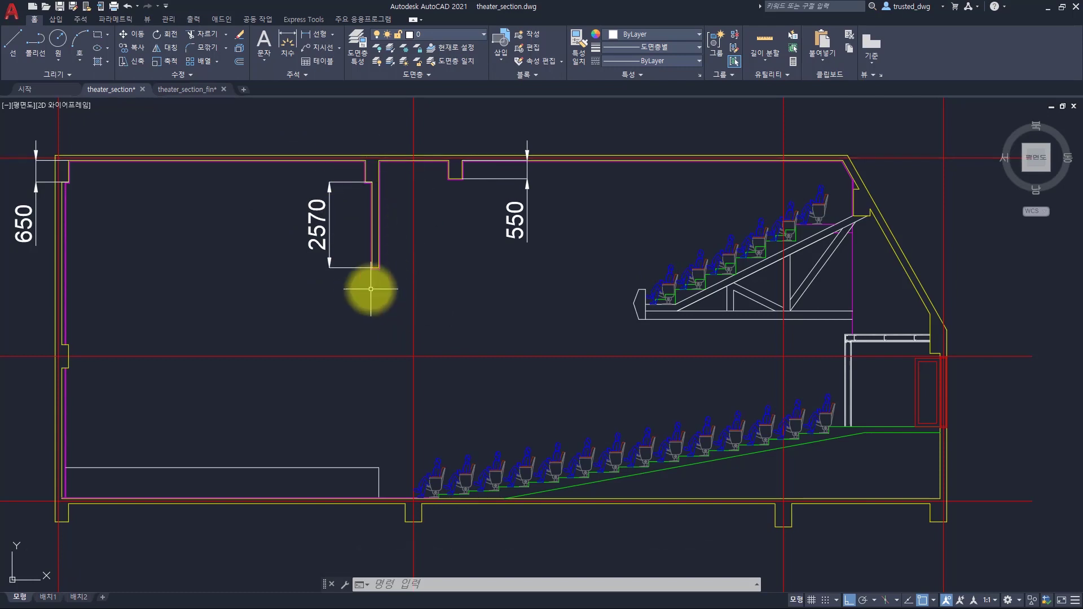
scroll(367, 273, up, 6)
click(345, 155)
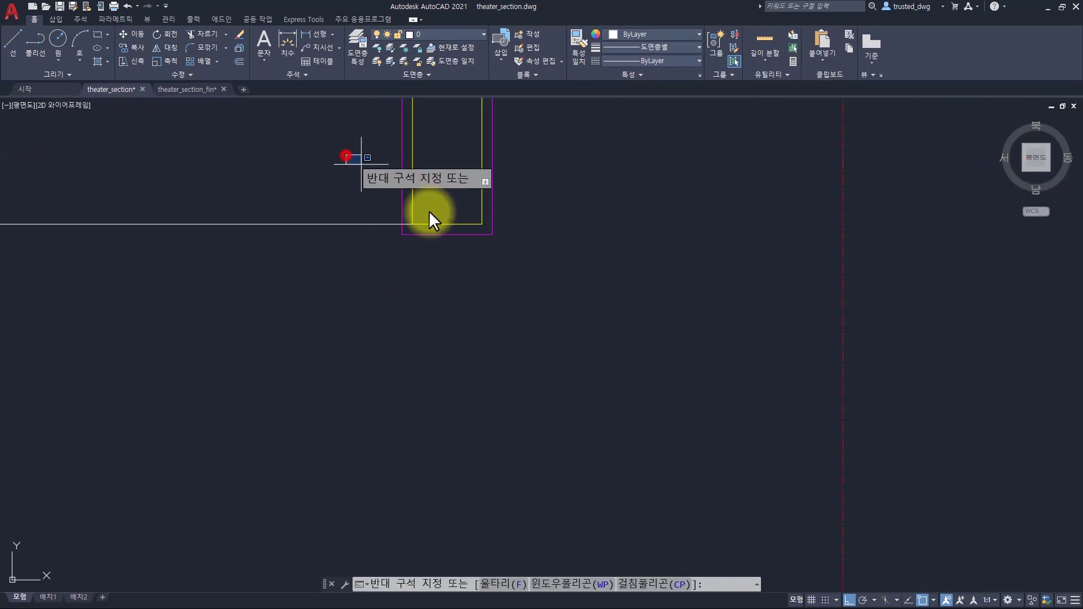
click(524, 282)
click(511, 188)
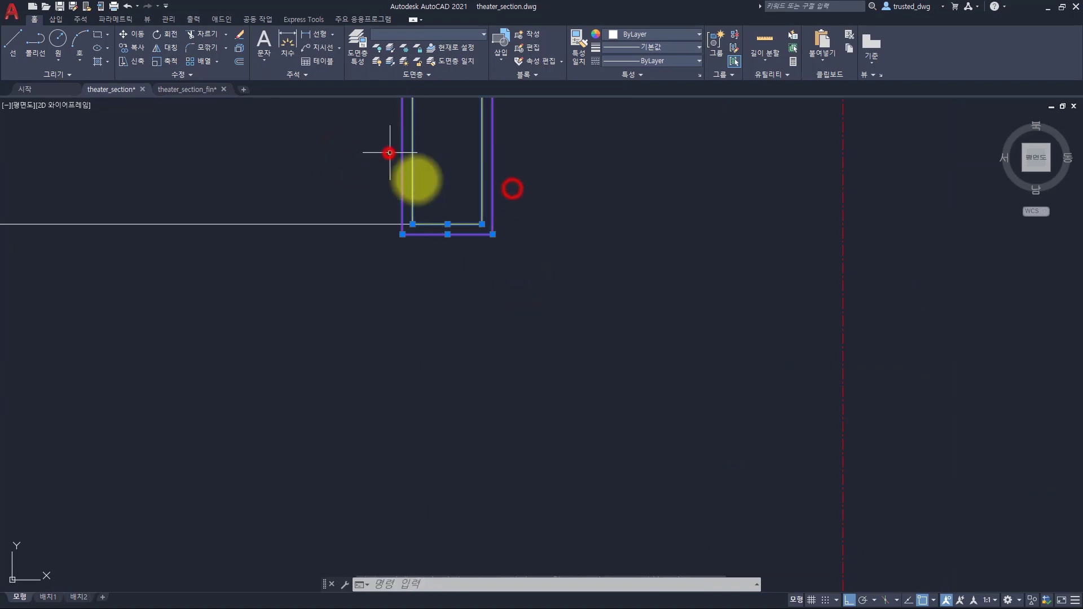
click(388, 153)
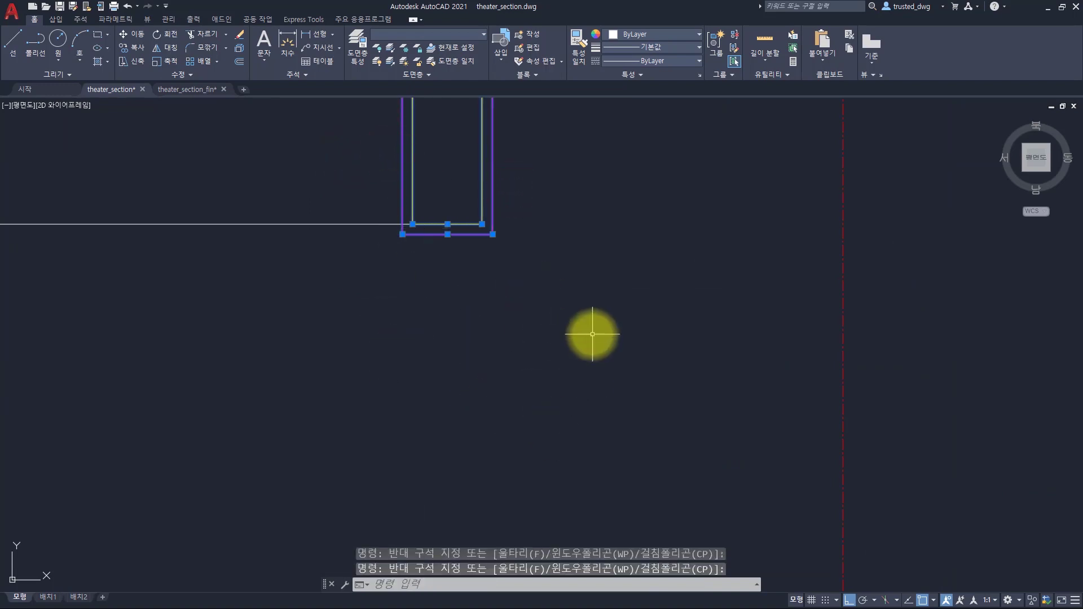
scroll(592, 334, down, 6)
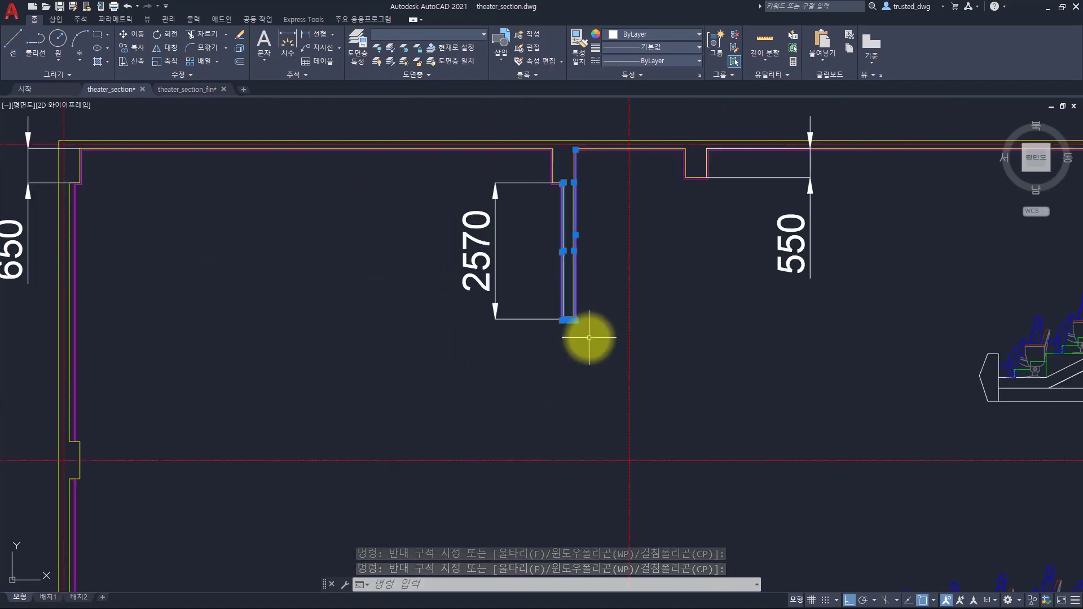
key(Escape)
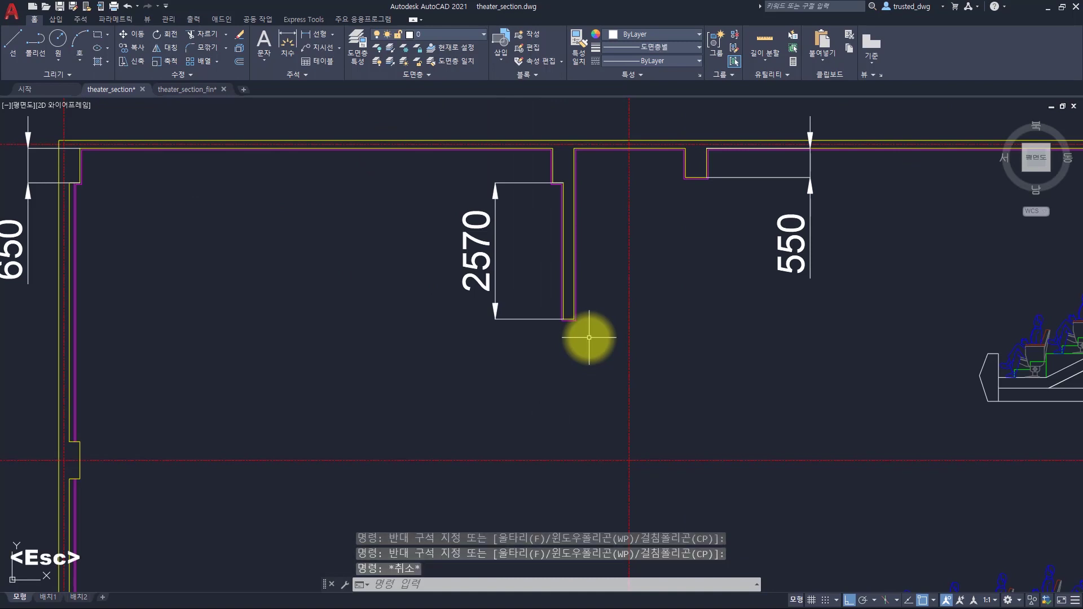
Step: Stretch the lower end of the ceiling drop with the 2570 dimension straight down by 430, including its dimension
click(137, 61)
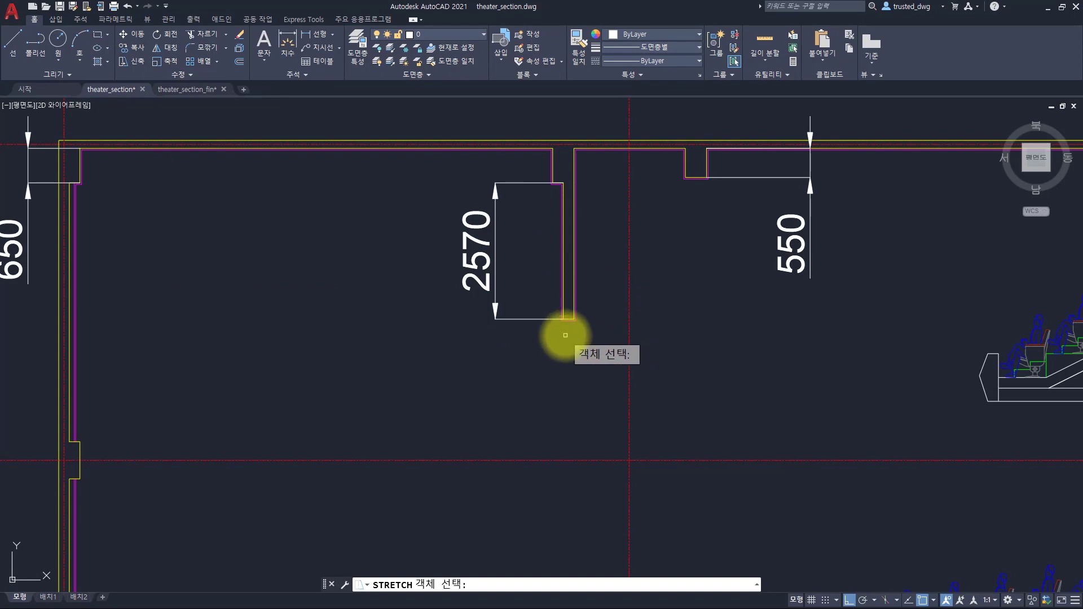
scroll(550, 223, up, 2)
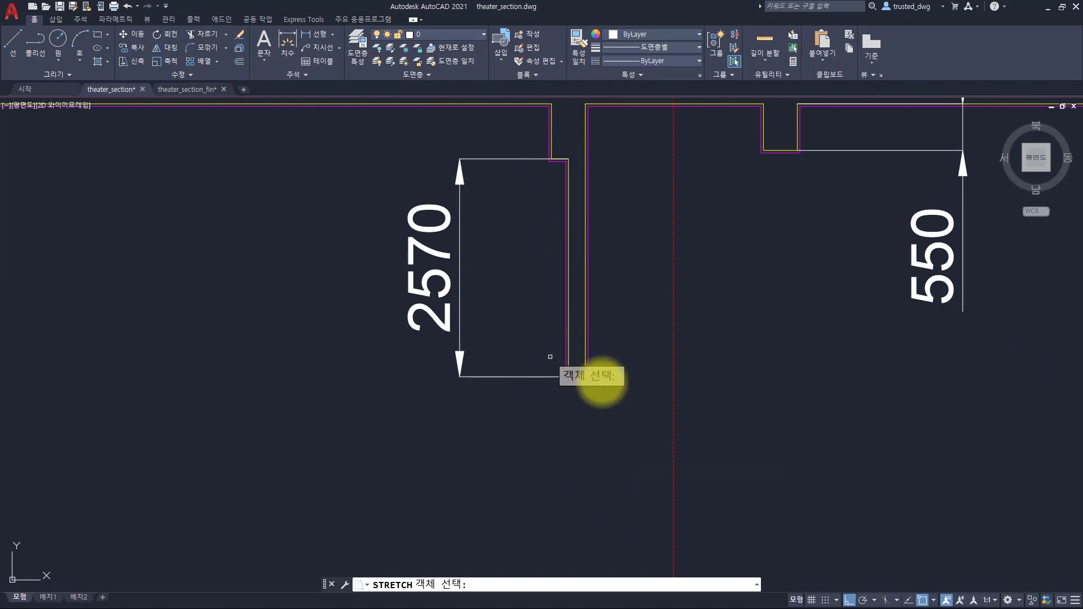
click(631, 411)
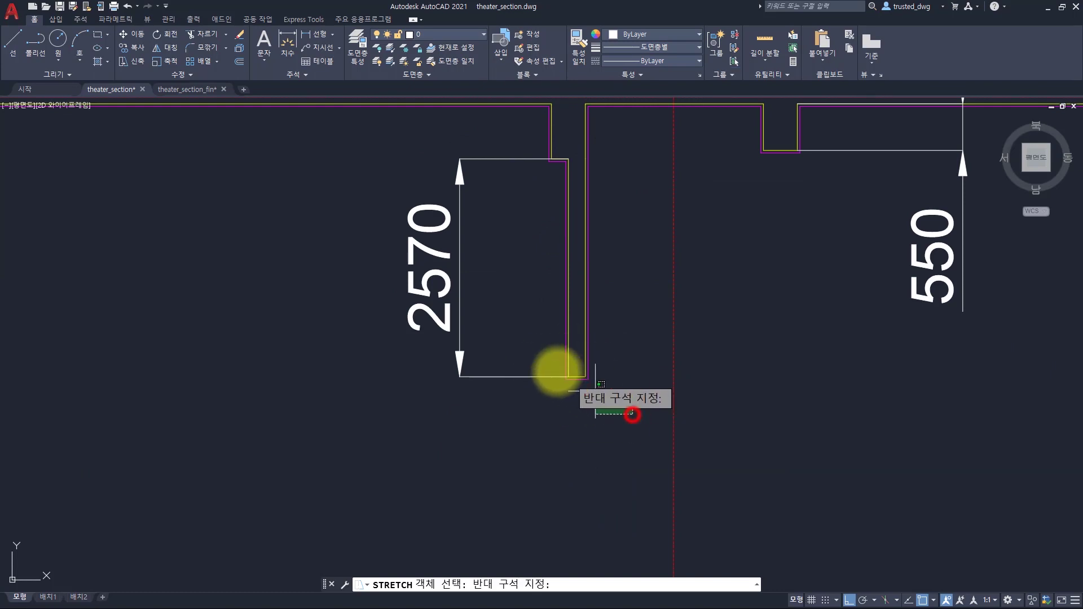
click(537, 359)
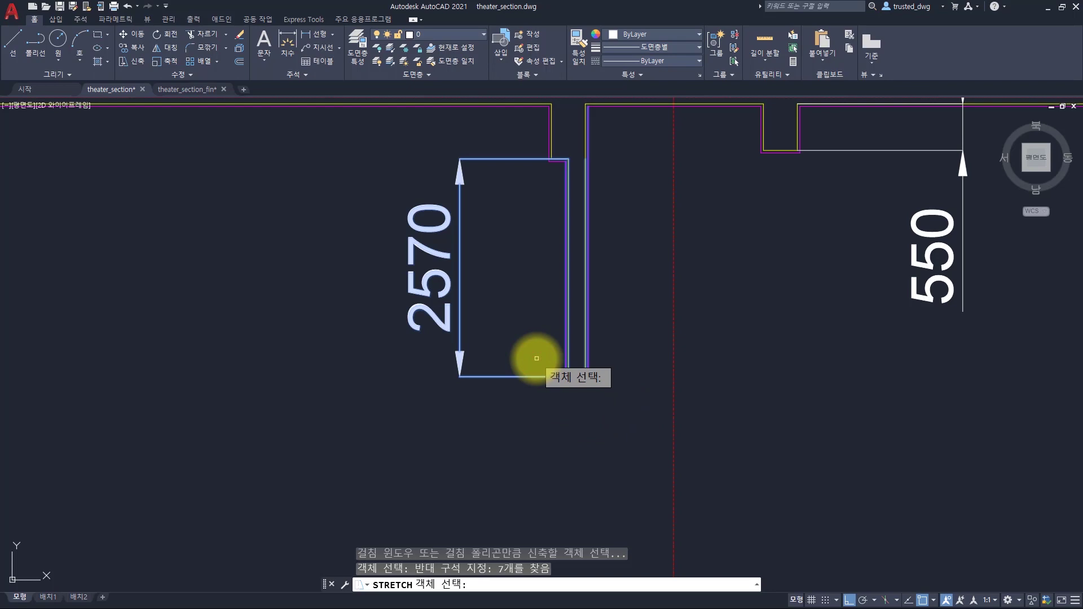
key(space)
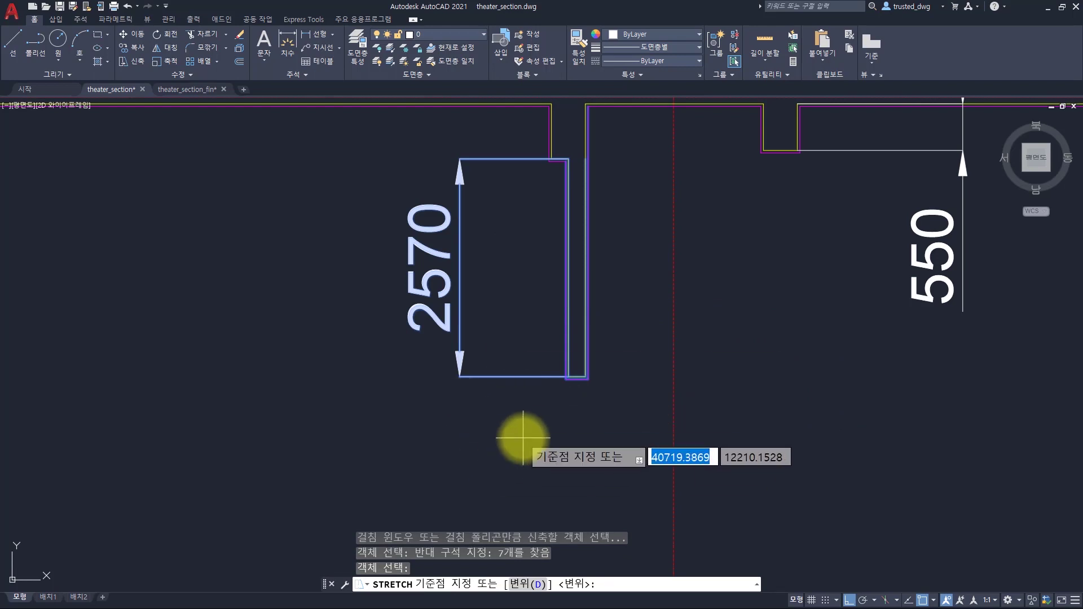
click(160, 140)
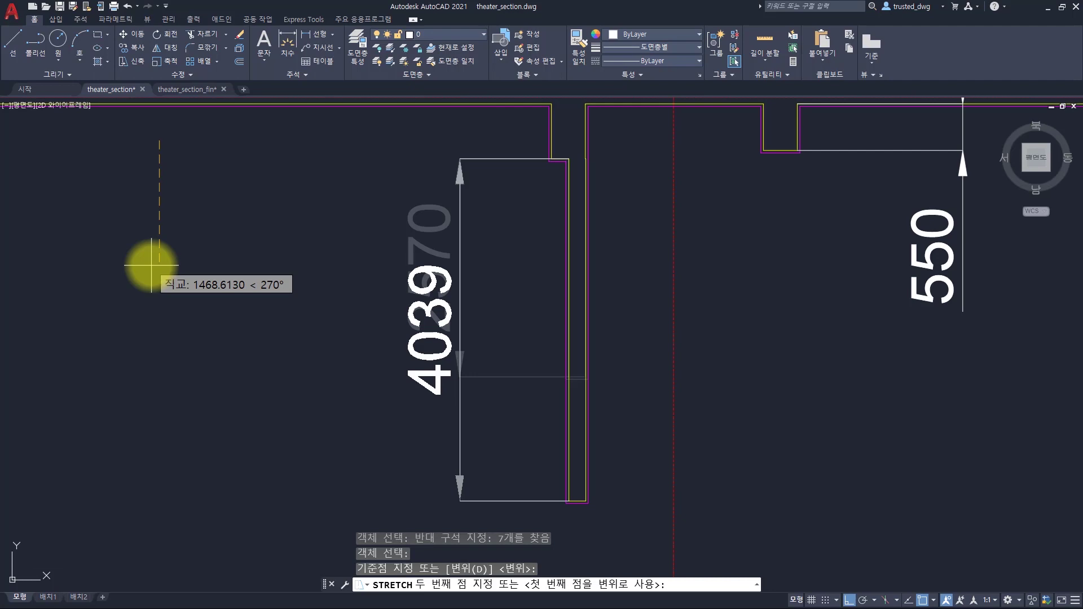
key(F8)
key(F8)
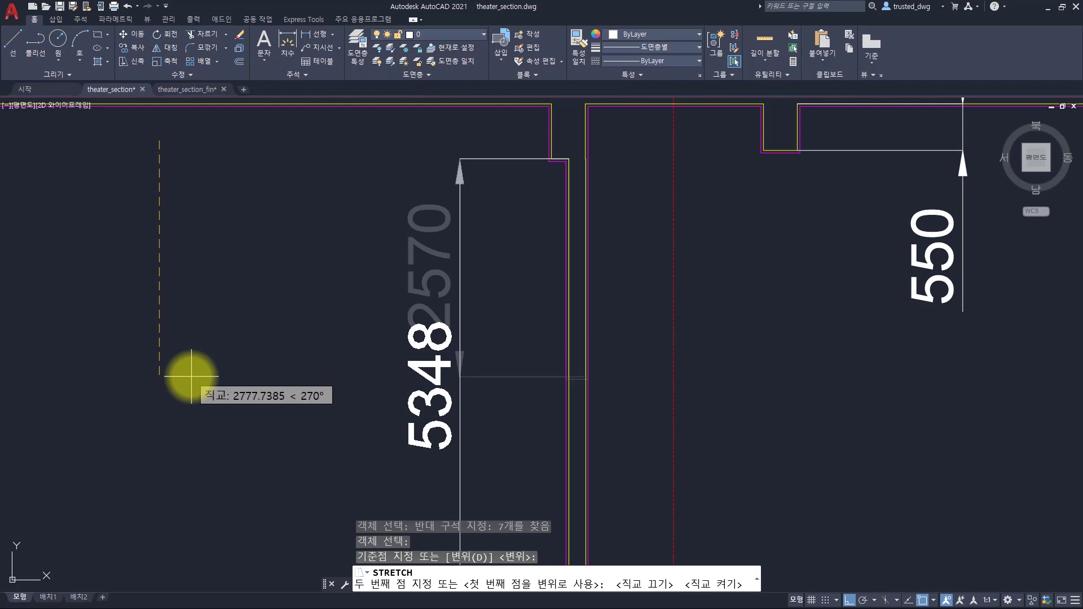
text(430)
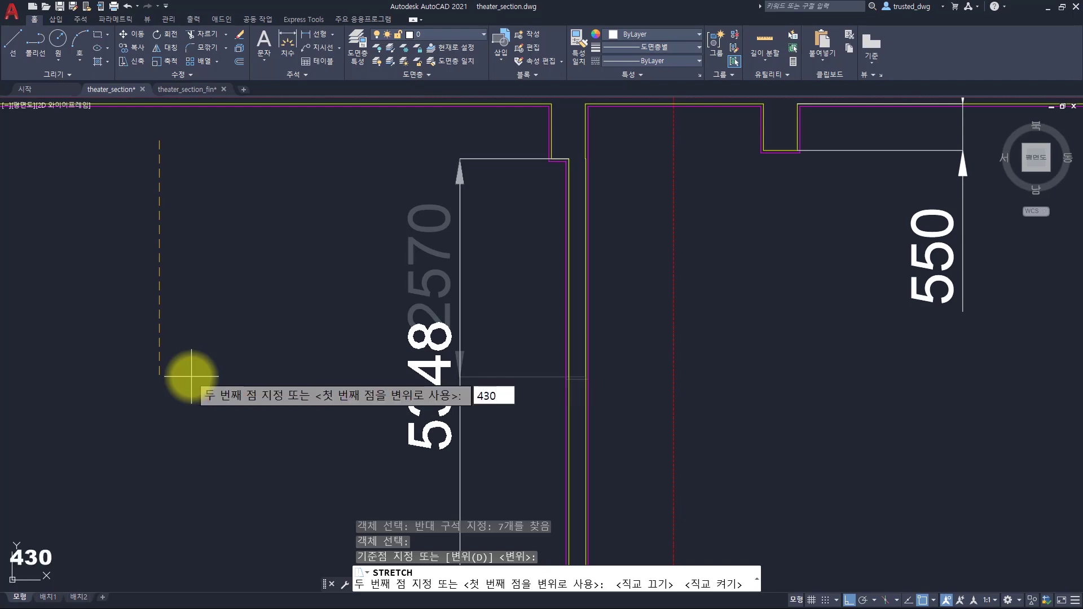
key(Return)
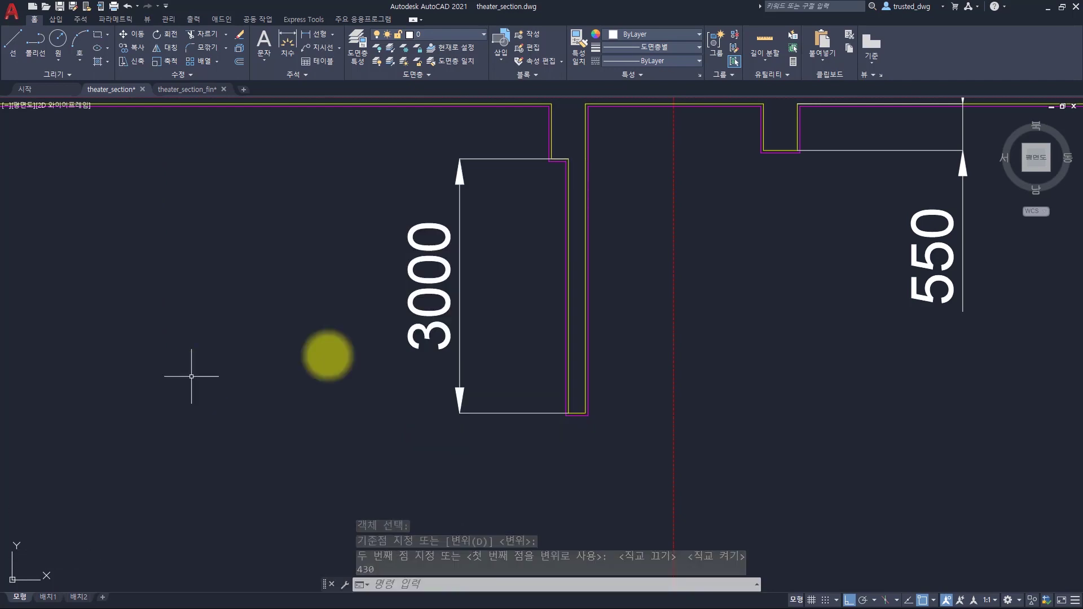
Step: Stretch the ceiling drop with the 550 dimension straight down by 100, including its dimension
middle_drag(744, 213, 671, 246)
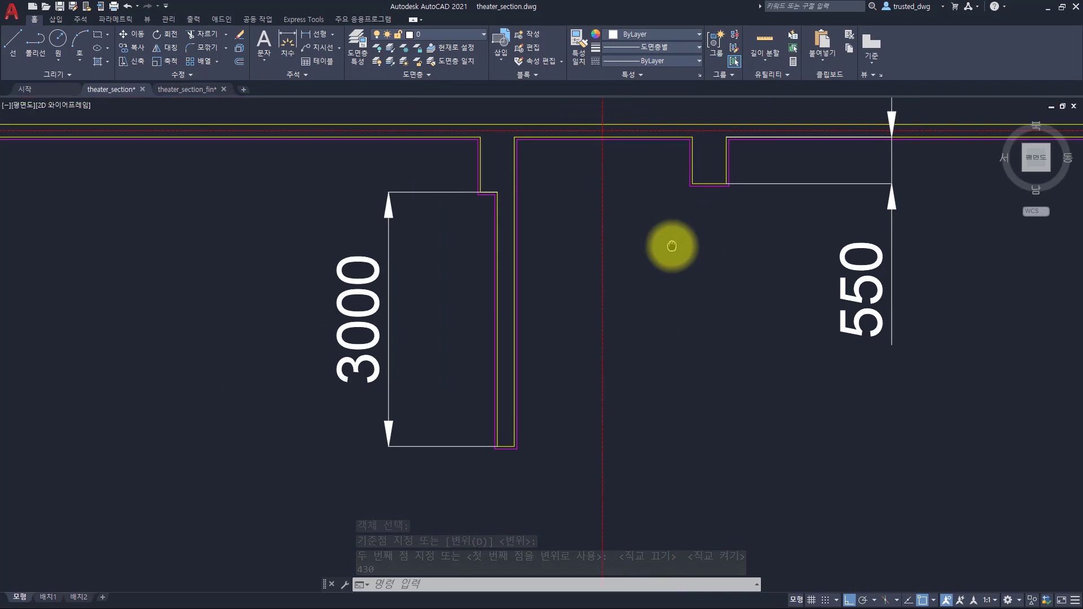
text(s)
key(space)
click(759, 213)
click(674, 169)
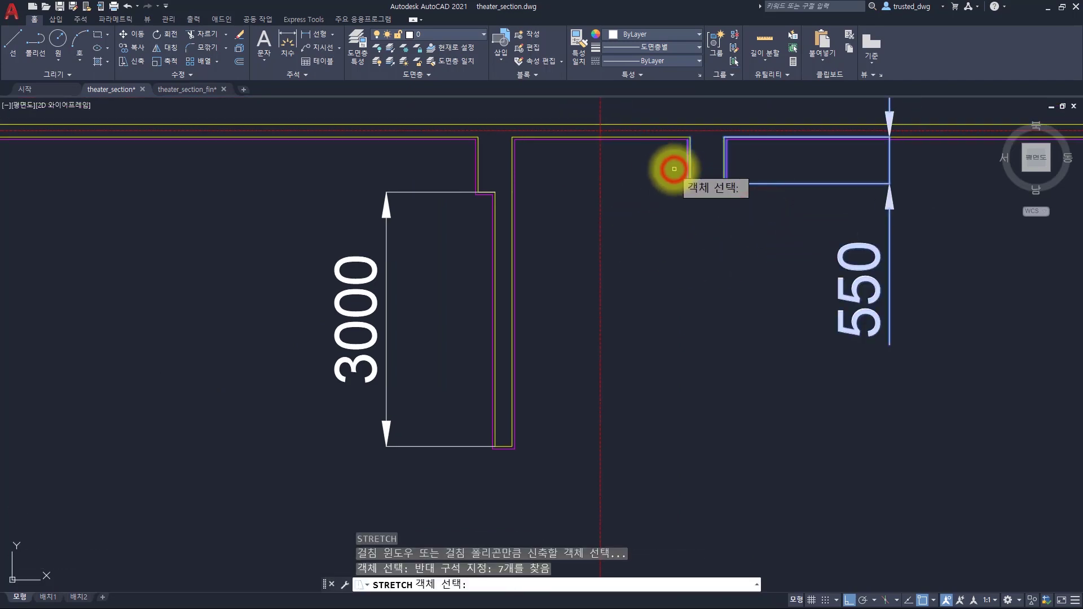
key(space)
click(653, 169)
text(100)
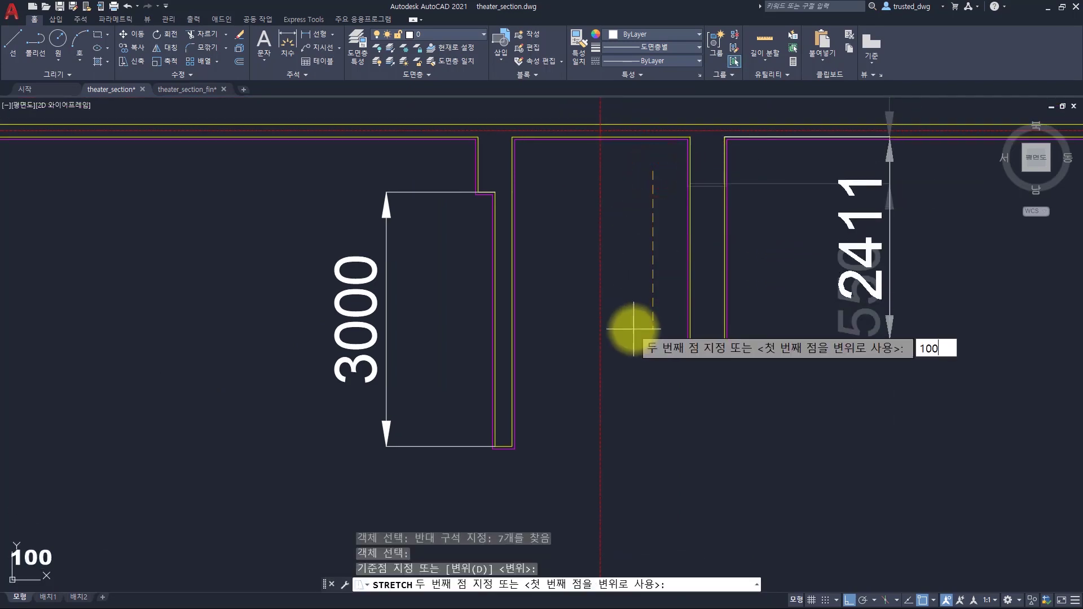
key(Return)
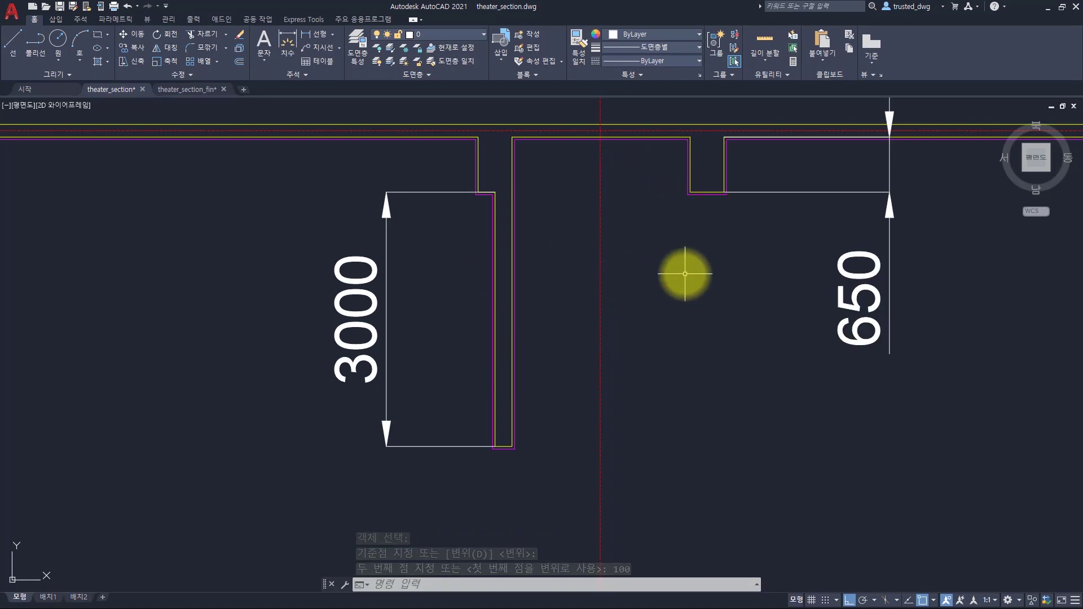
scroll(706, 263, down, 2)
middle_drag(720, 258, 667, 289)
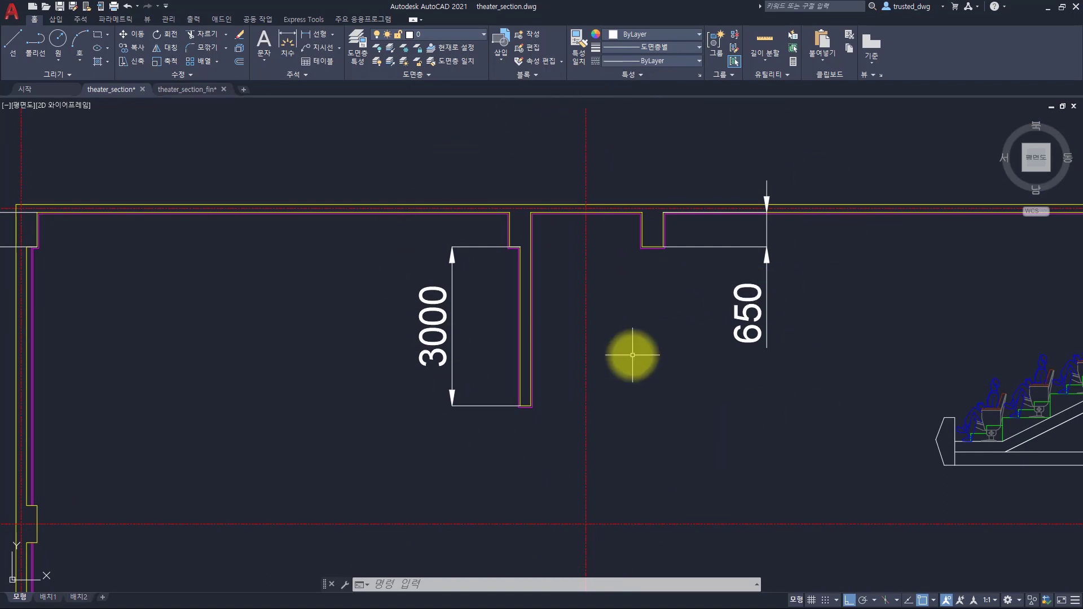
text(cl)
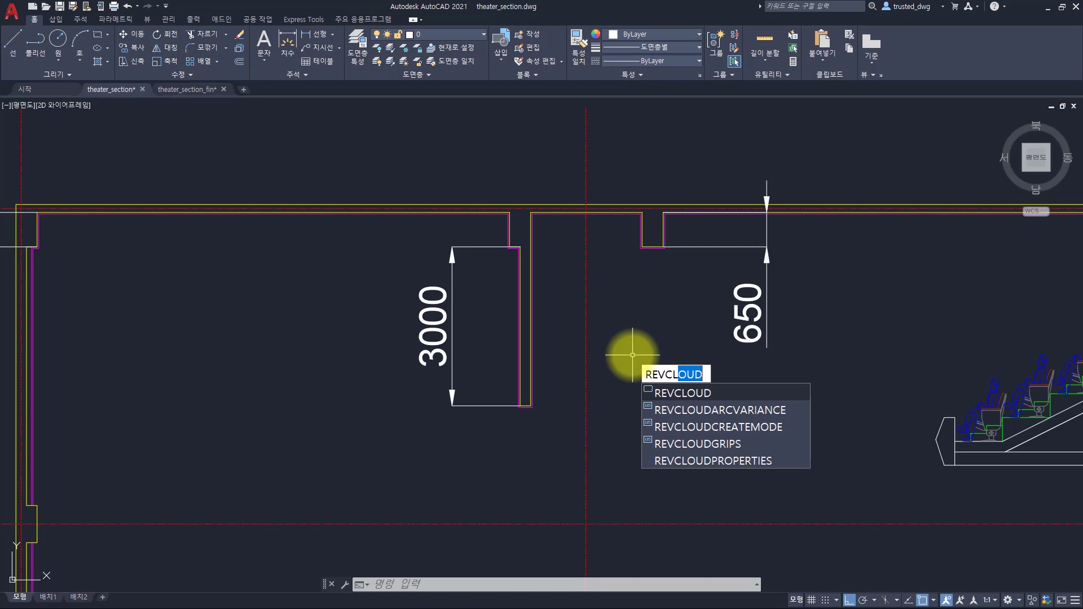
key(Escape)
key(Escape)
key(Escape)
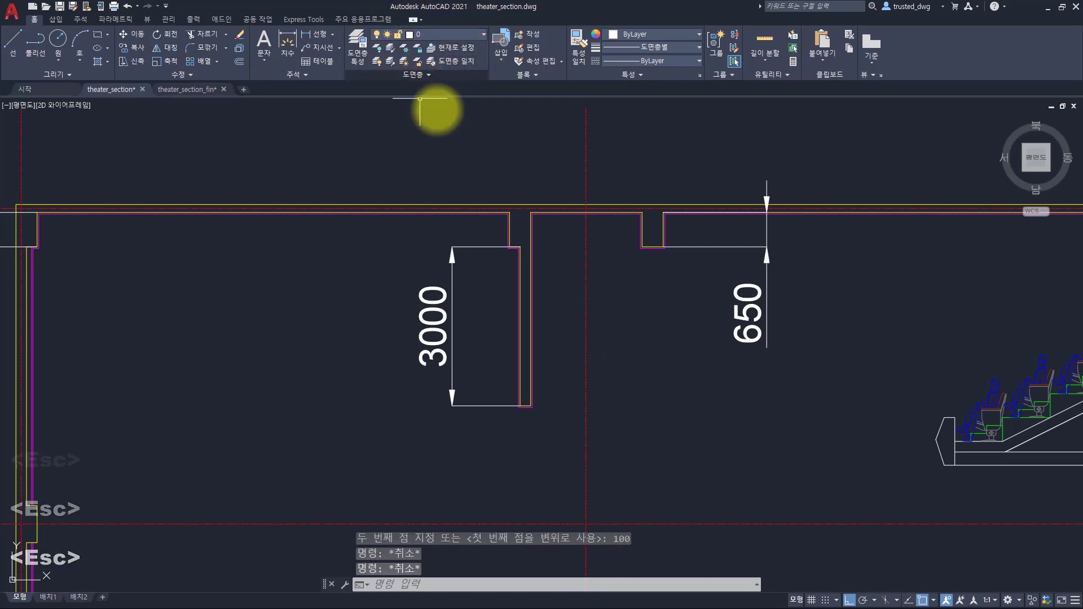
click(442, 33)
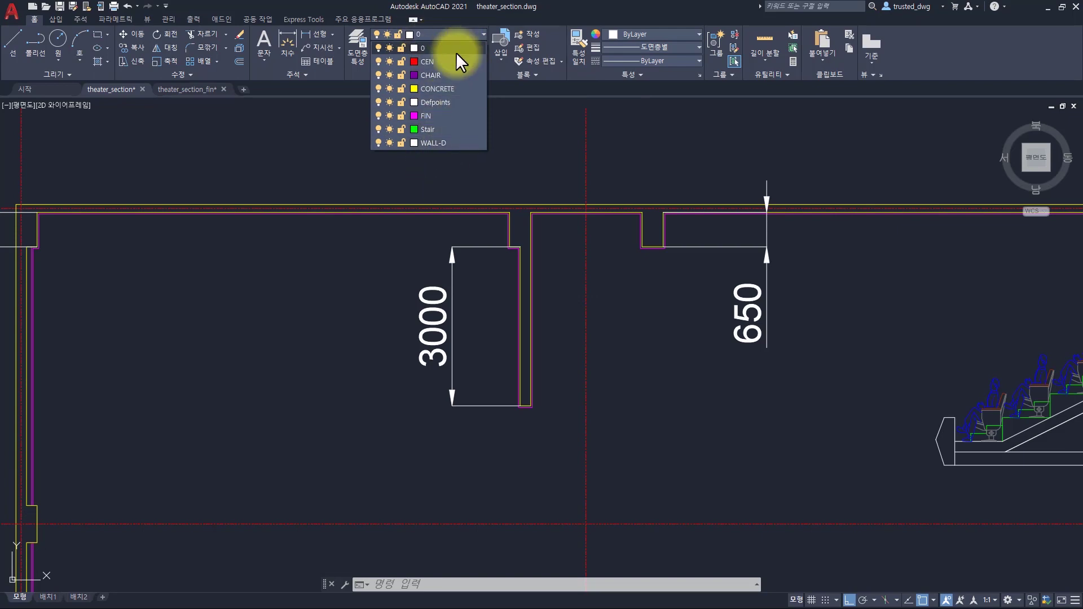
click(532, 156)
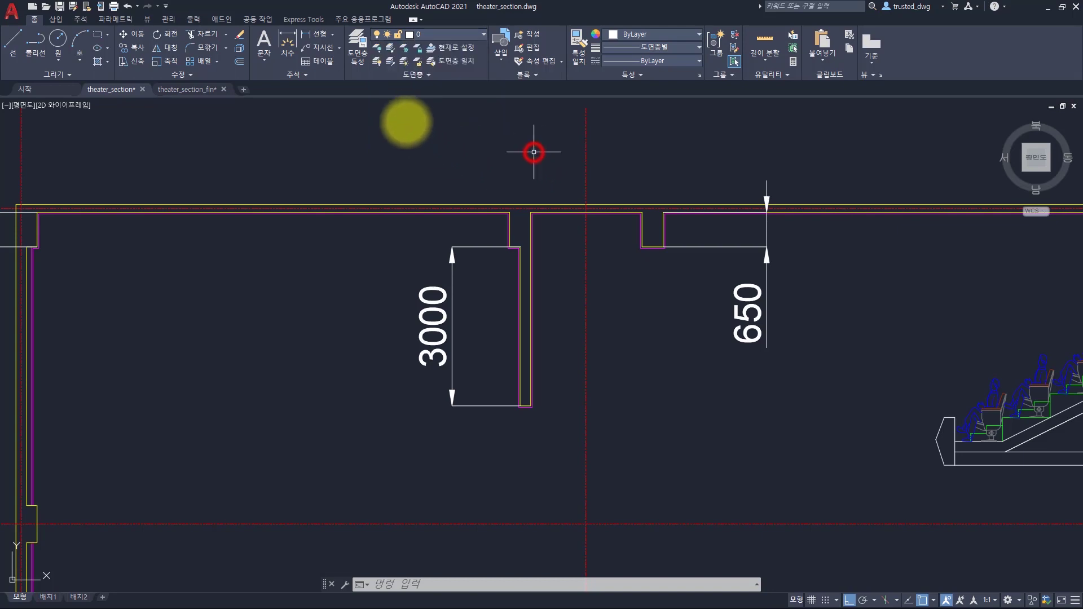
Step: Create a new layer named revcloud in the layer properties
click(355, 54)
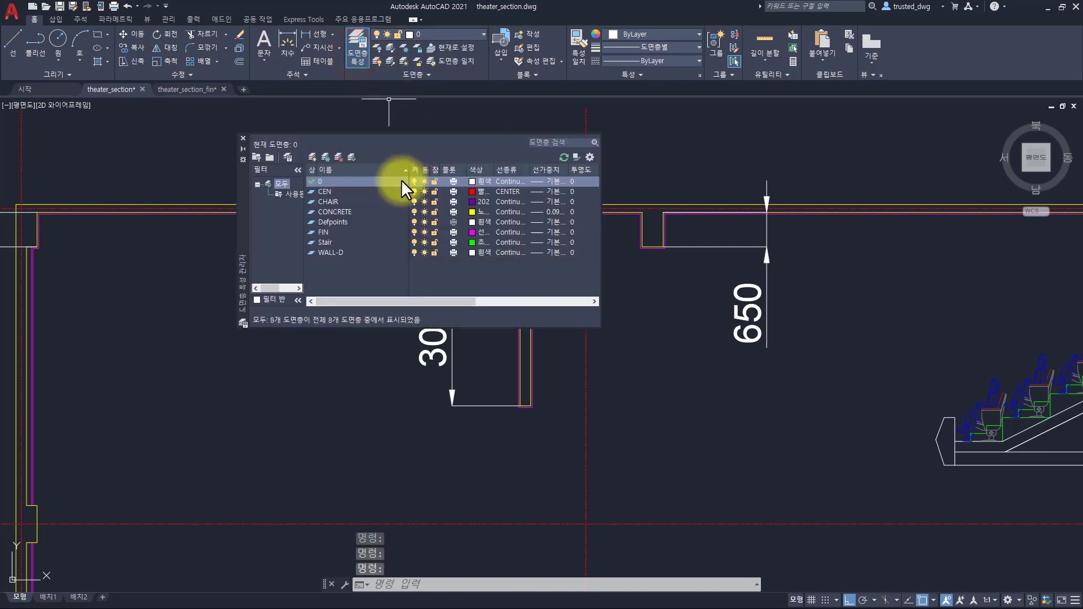
click(314, 157)
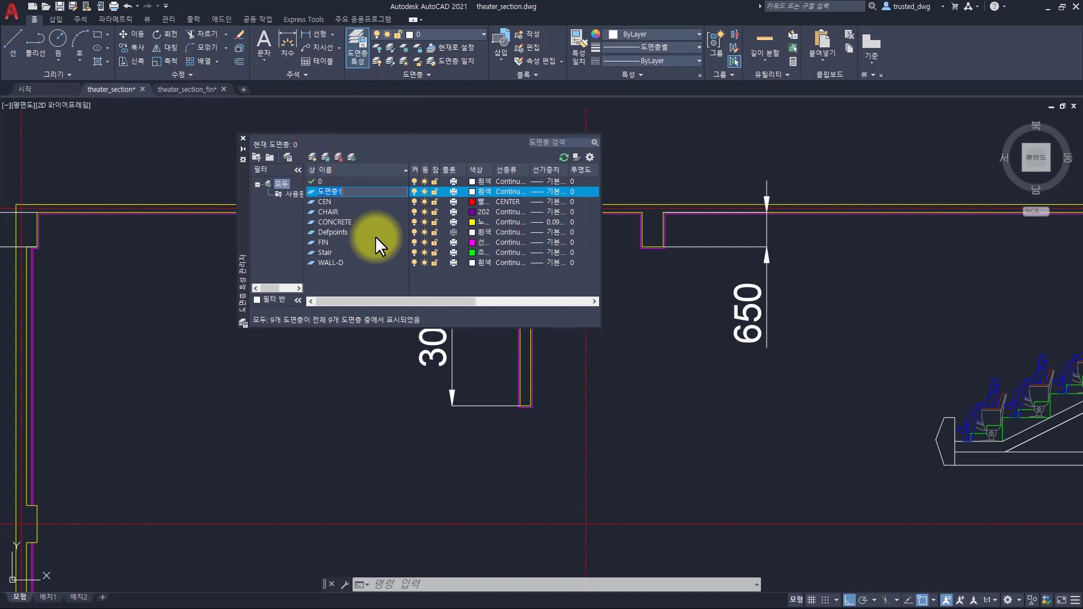
text(revcloud)
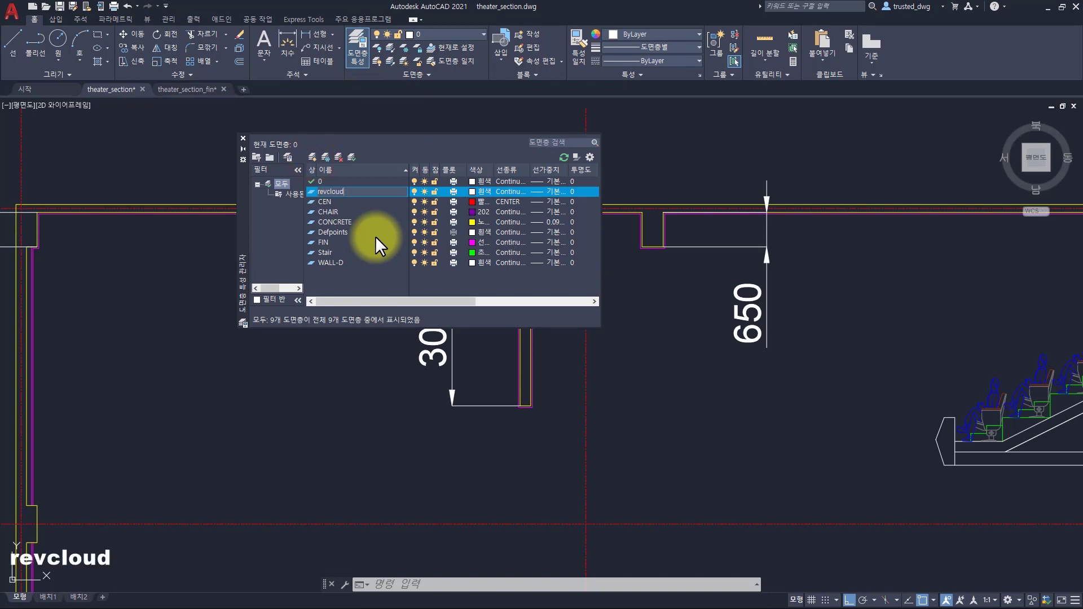
key(Return)
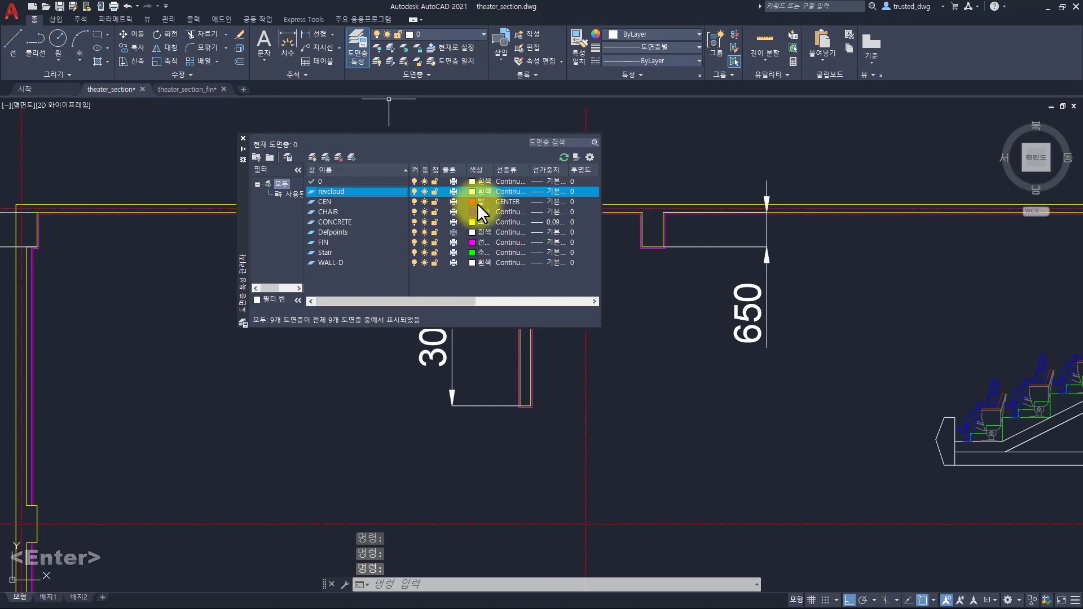
Step: Set the revcloud layer's color to magenta (index color 6) and make it the current layer
click(480, 191)
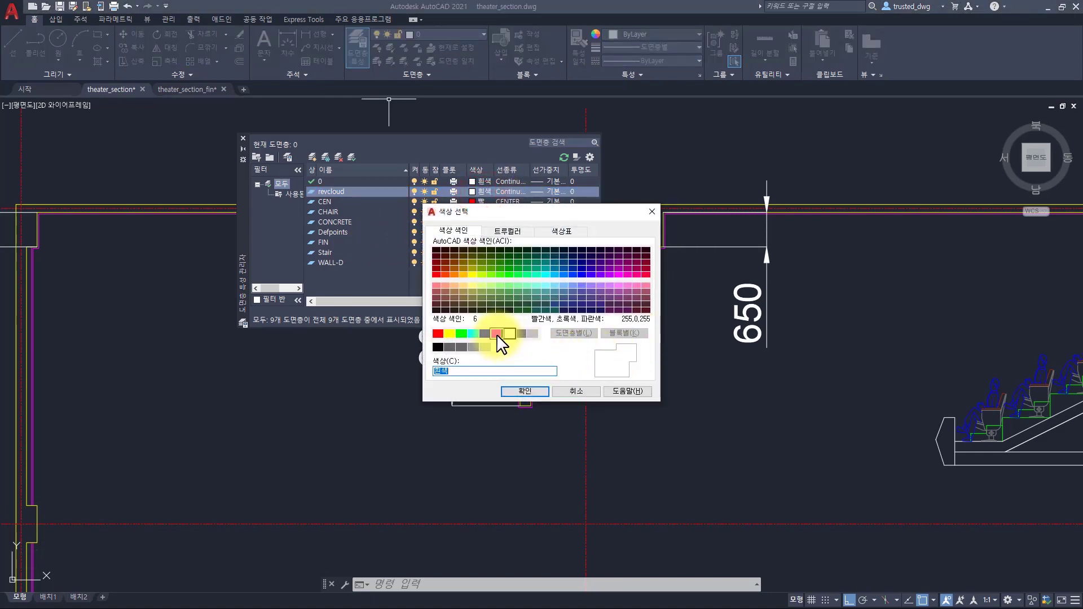
click(496, 334)
click(526, 390)
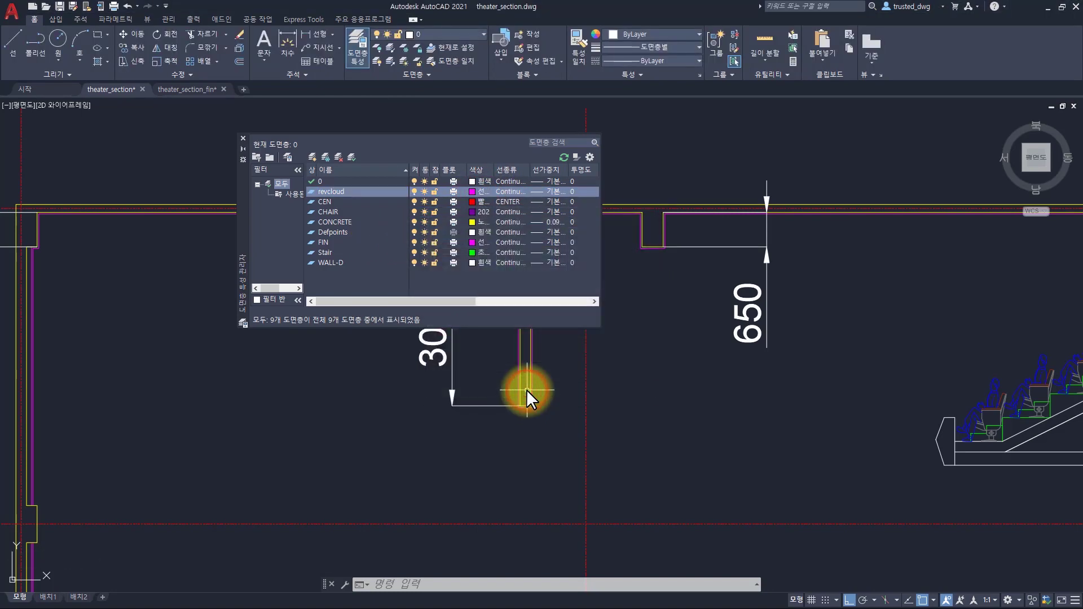
double_click(348, 192)
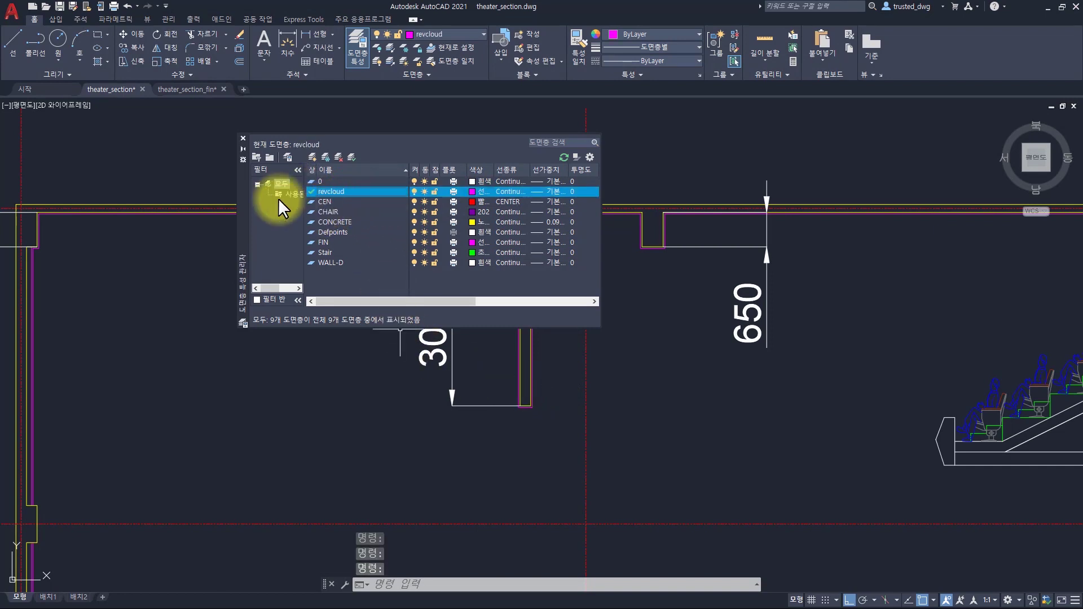
click(243, 138)
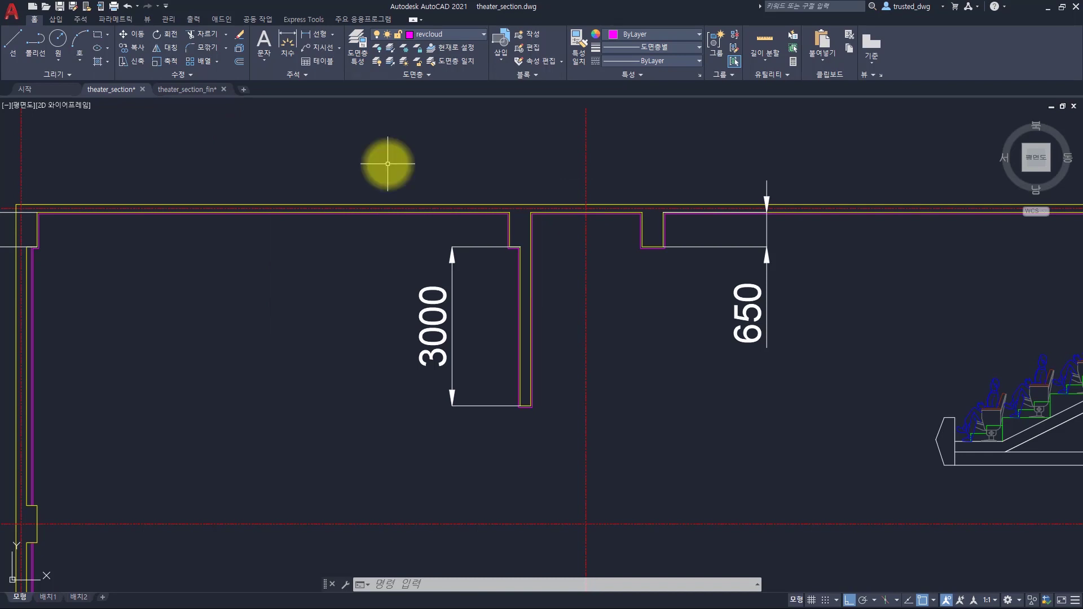
Step: Try a revision cloud over the stretched ceiling drops and check its minimum and maximum arc lengths in the command history
text(revcloud)
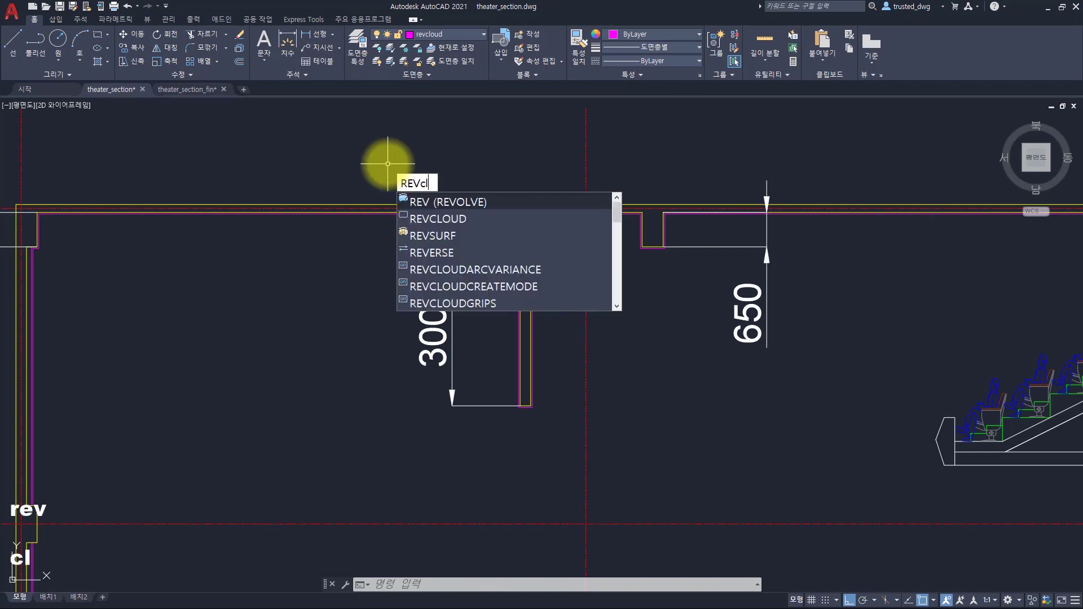
key(Return)
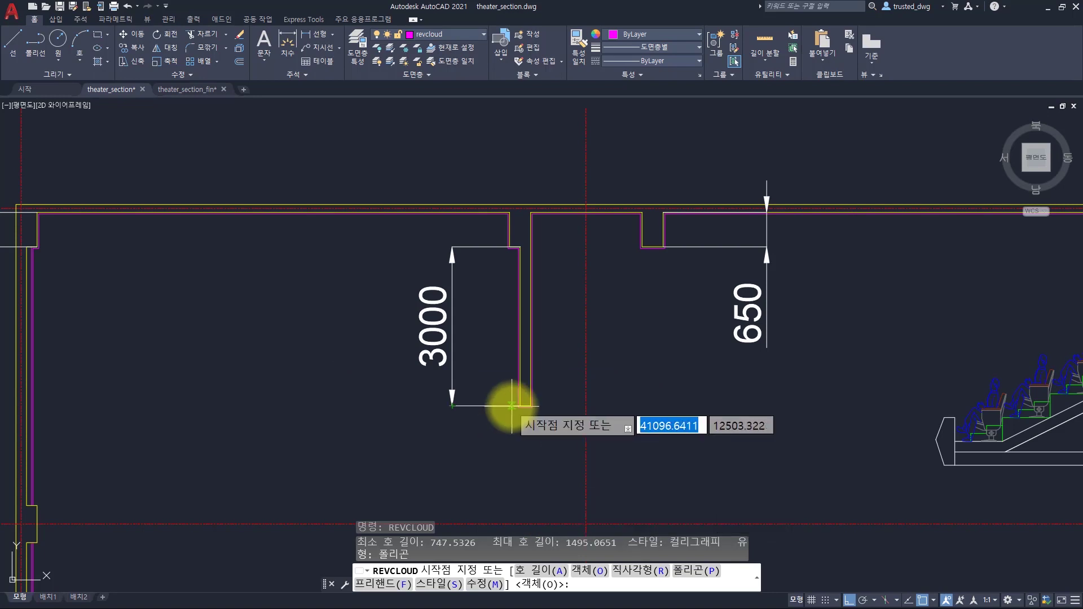
click(399, 175)
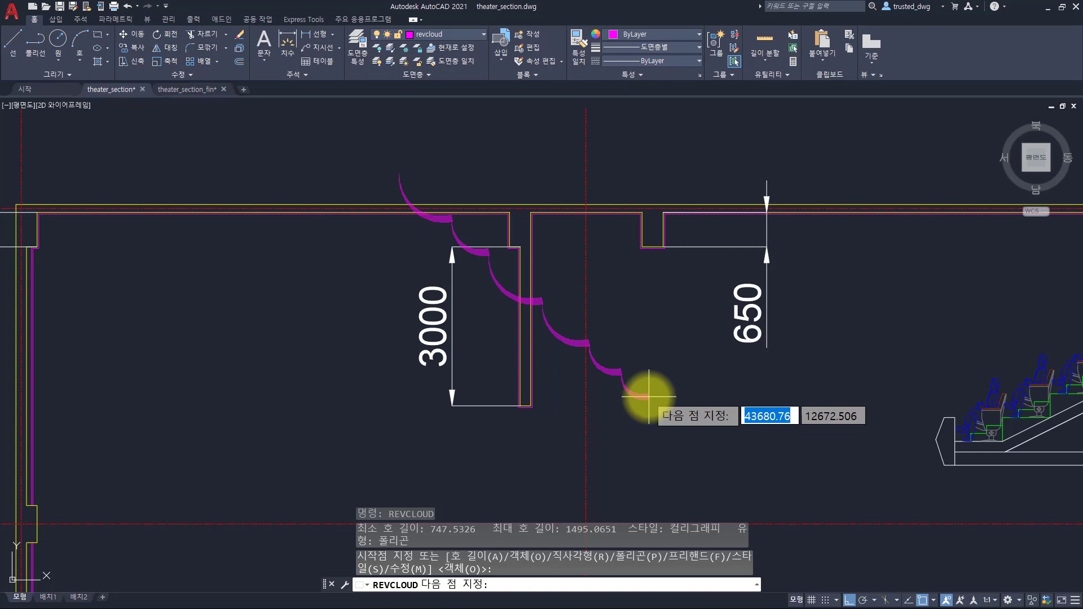
key(Escape)
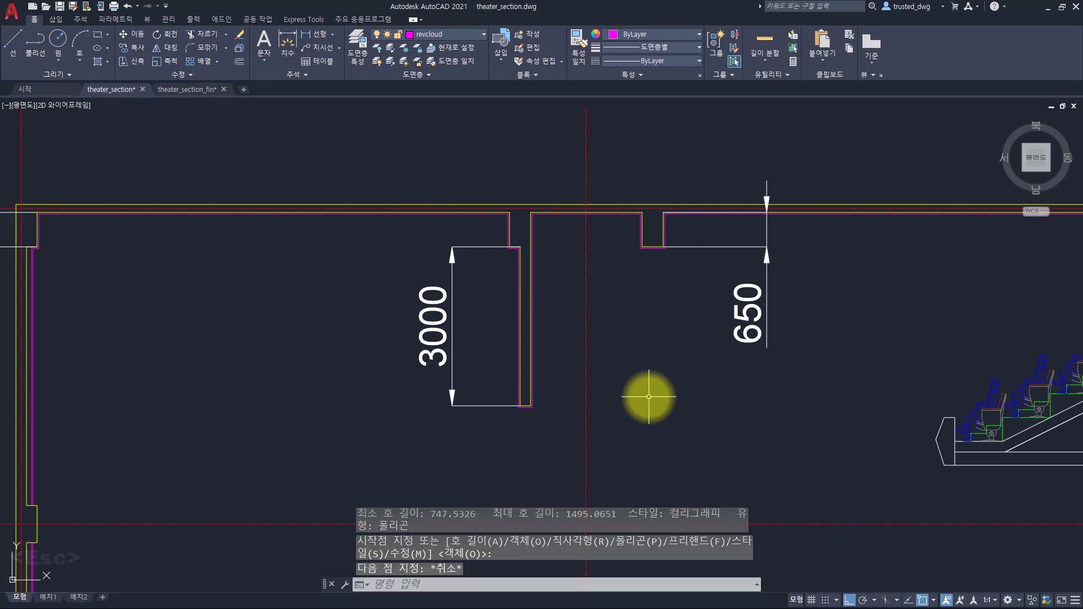
key(F2)
drag(416, 507, 593, 505)
click(428, 505)
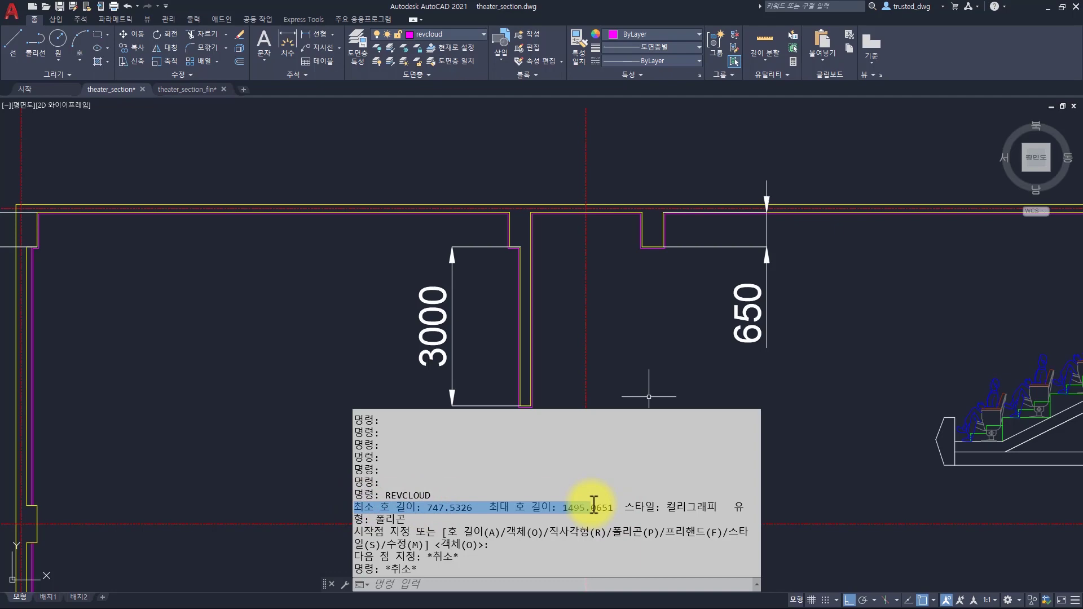
key(Escape)
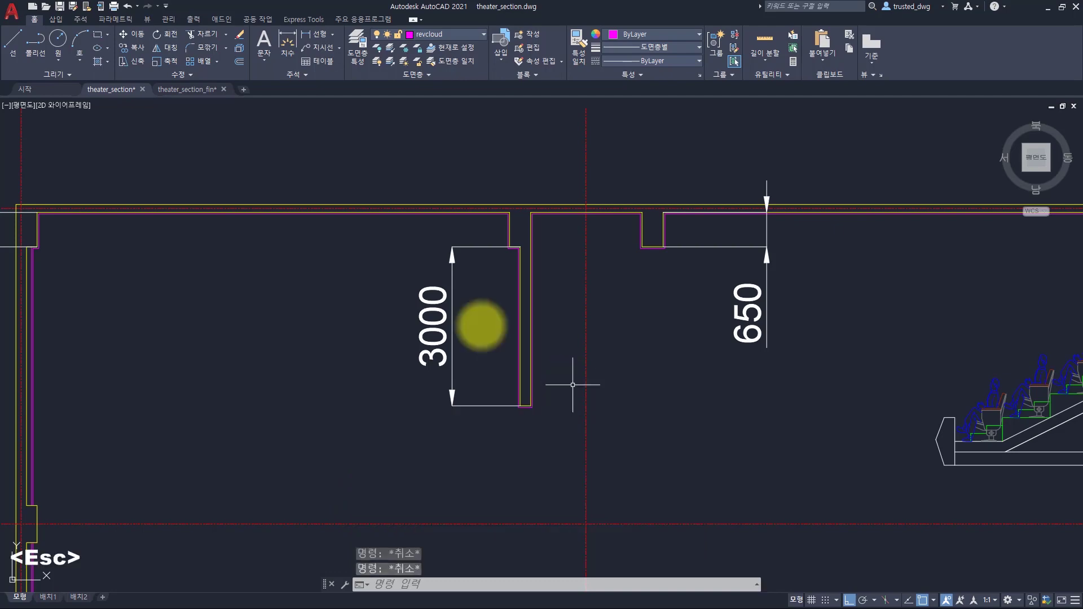
Step: Open a new blank drawing and check the Revision Cloud command's default minimum and maximum arc lengths
click(244, 89)
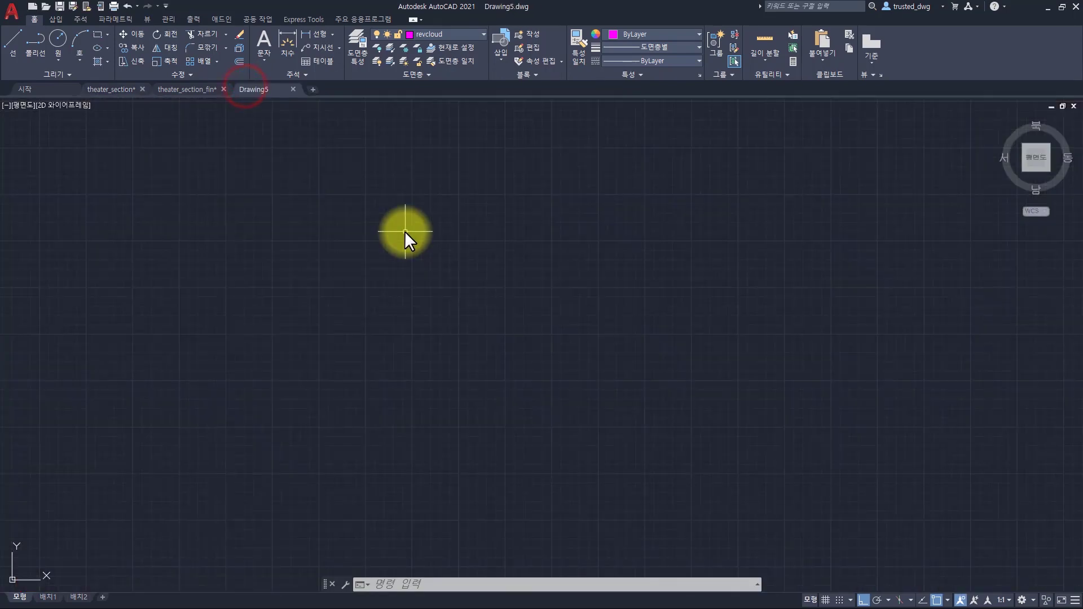
text(revcloud)
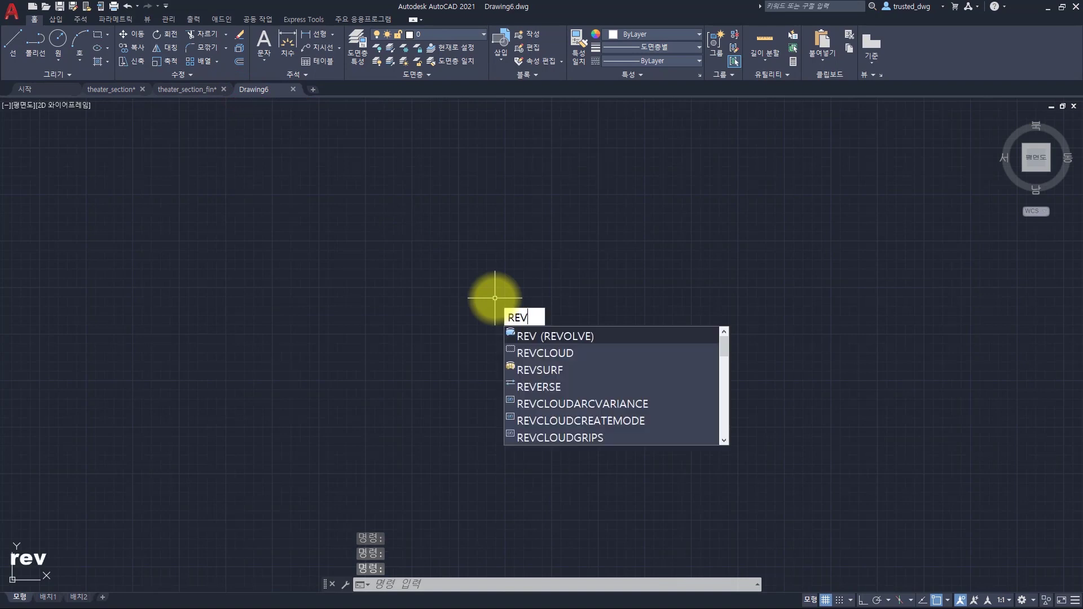
key(space)
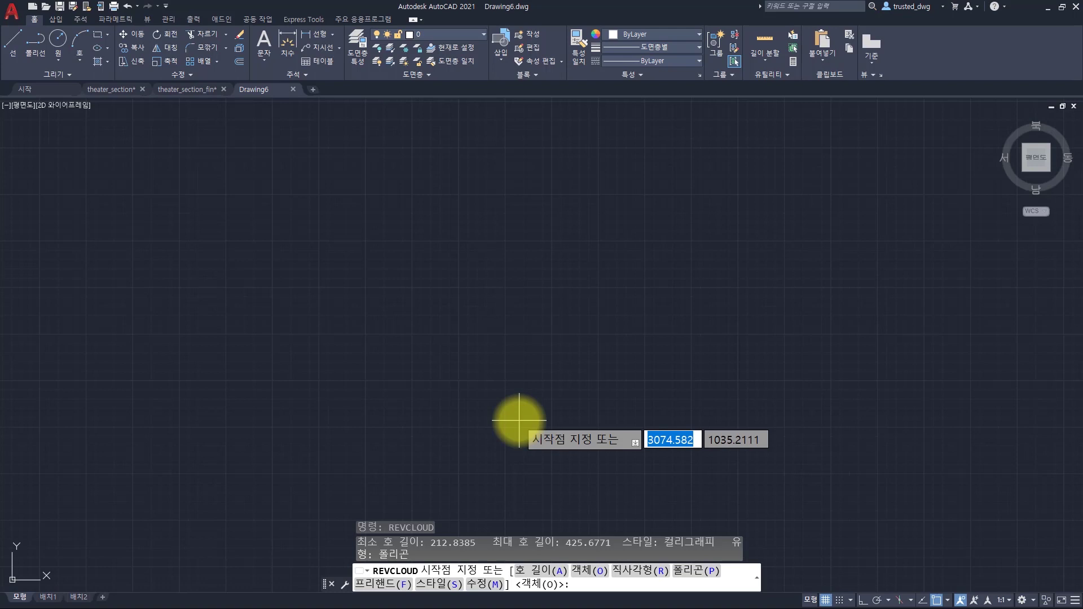
key(Escape)
key(Escape)
key(Escape)
key(Escape)
key(Escape)
key(Escape)
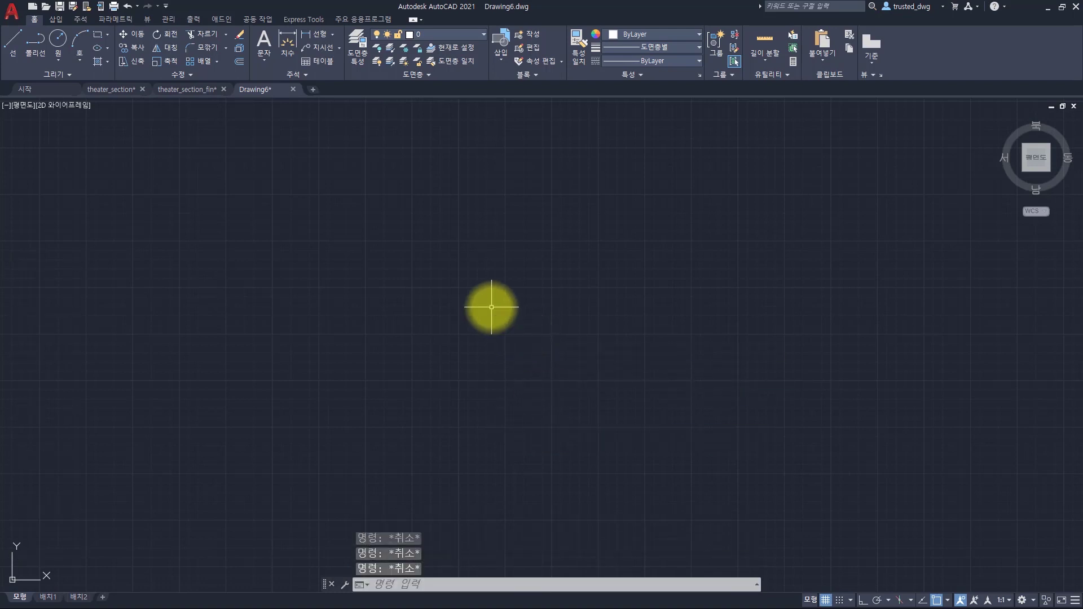
Step: Examine the Revision Cloud's minimum and maximum arc lengths in the command history with the blank drawing zoomed far out
scroll(491, 308, down, 6)
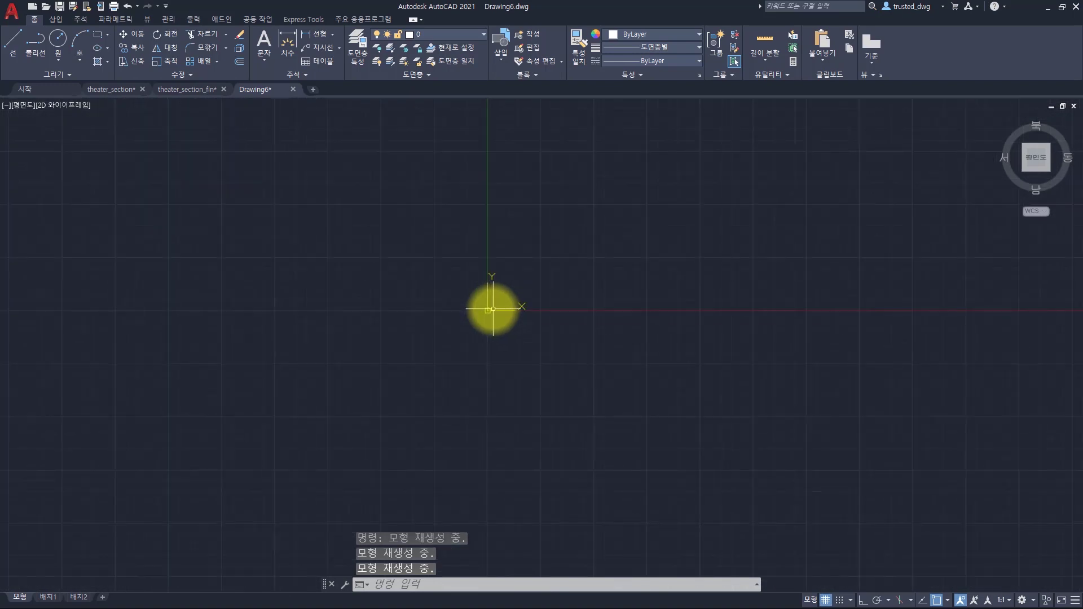
key(space)
key(F2)
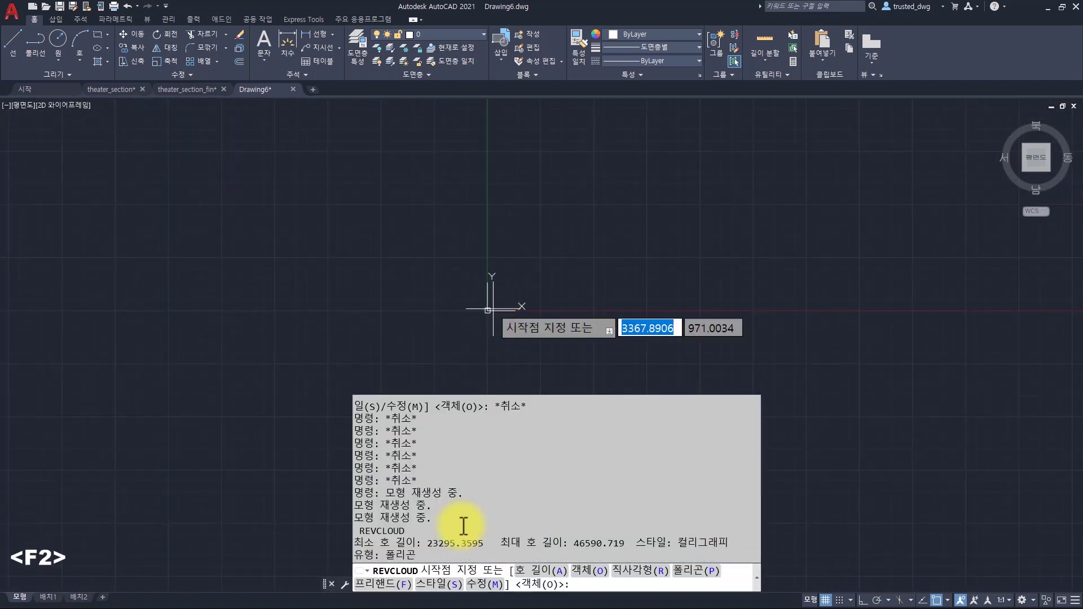
drag(361, 543, 610, 537)
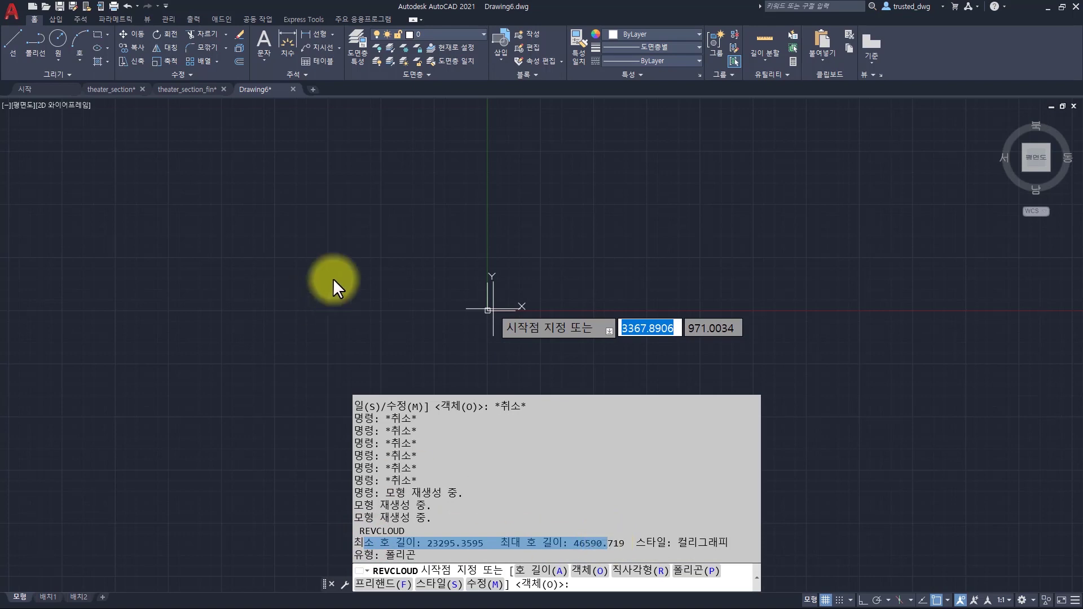
key(Escape)
key(Escape)
key(Escape)
key(Escape)
key(Escape)
Step: Compare the Revision Cloud's default arc lengths at a close-up view and at a wider view of the blank drawing
scroll(498, 283, up, 12)
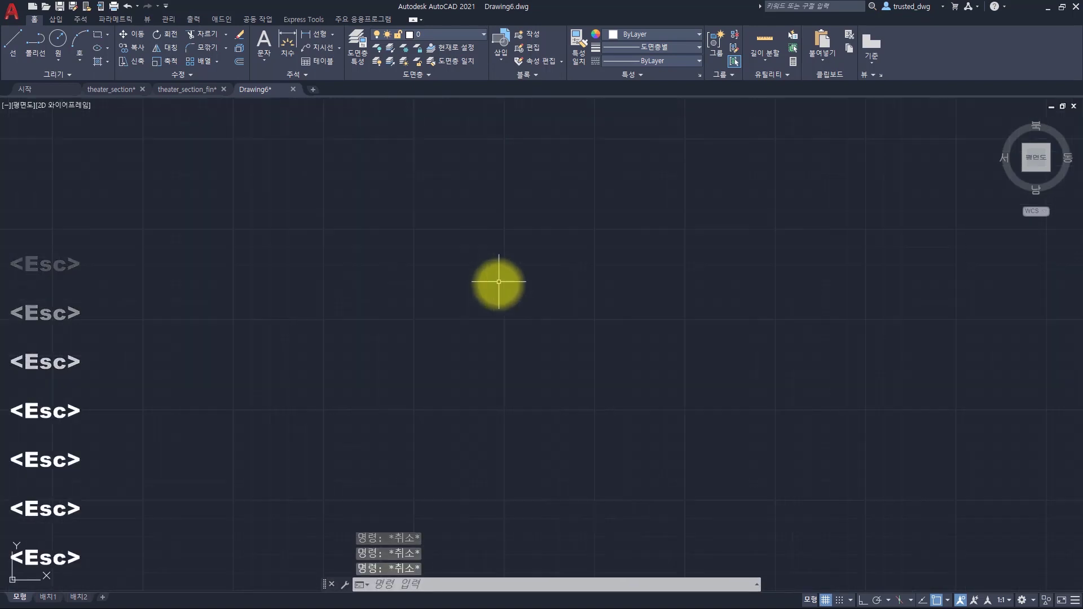
key(space)
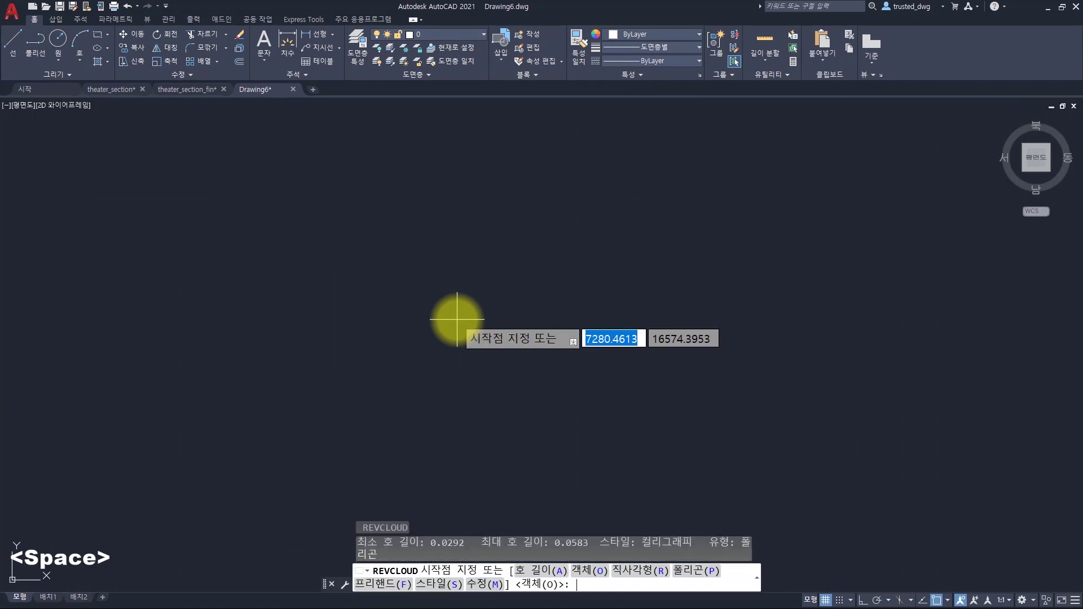
key(F2)
mouse_move(392, 548)
mouse_down()
mouse_move(612, 533)
mouse_move(339, 526)
mouse_move(388, 533)
mouse_up()
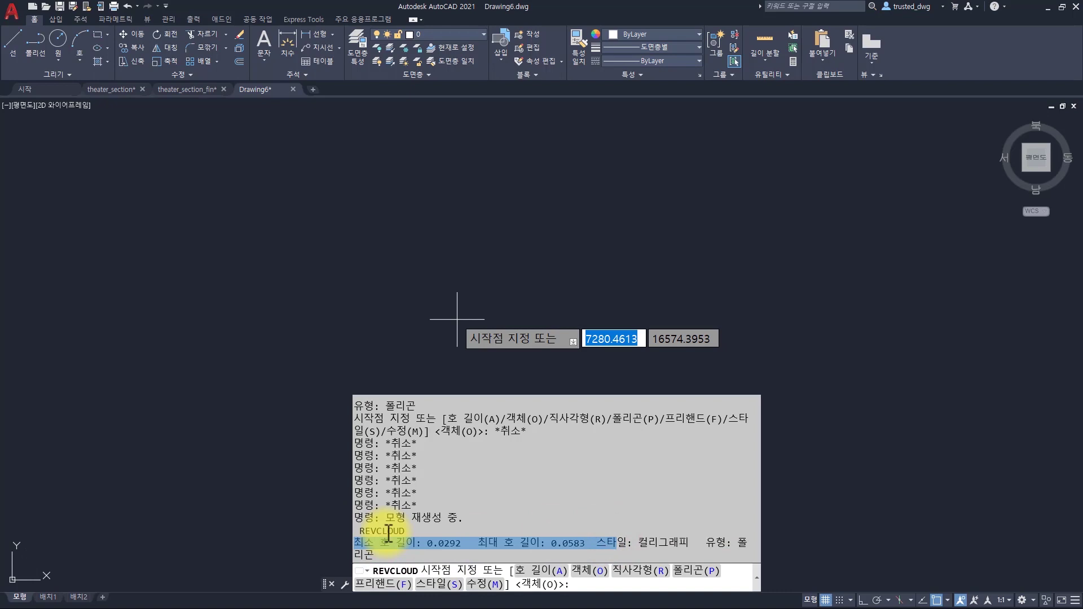
key(Escape)
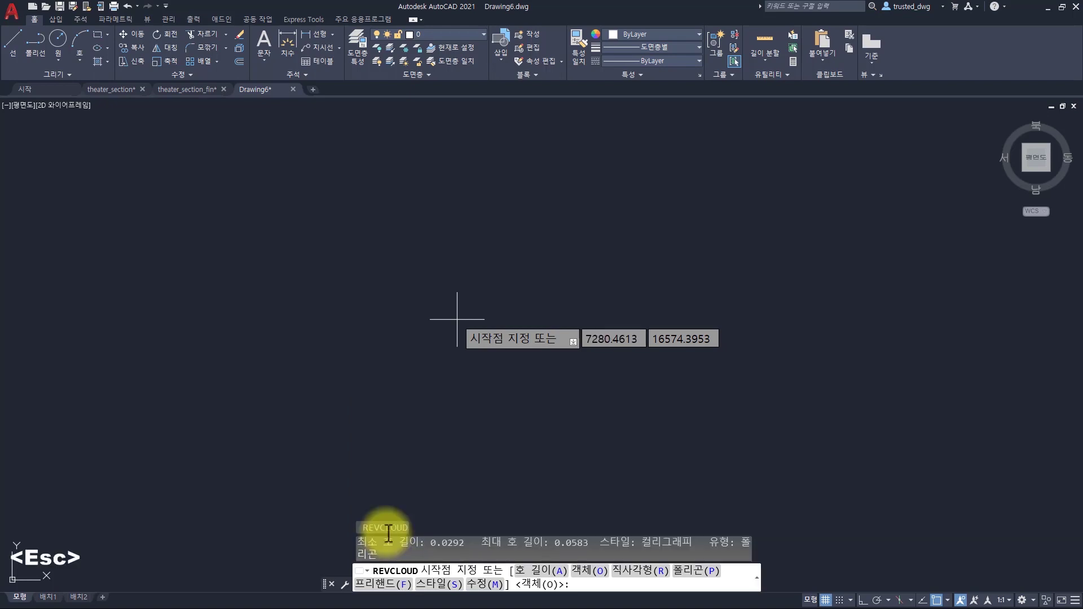
key(Escape)
scroll(519, 267, down, 5)
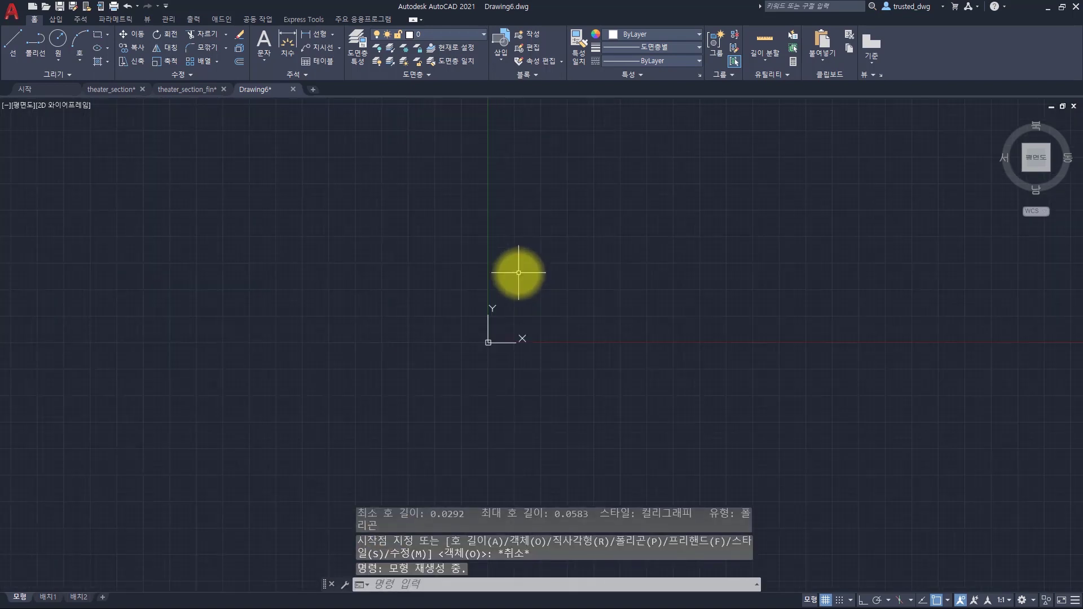
key(space)
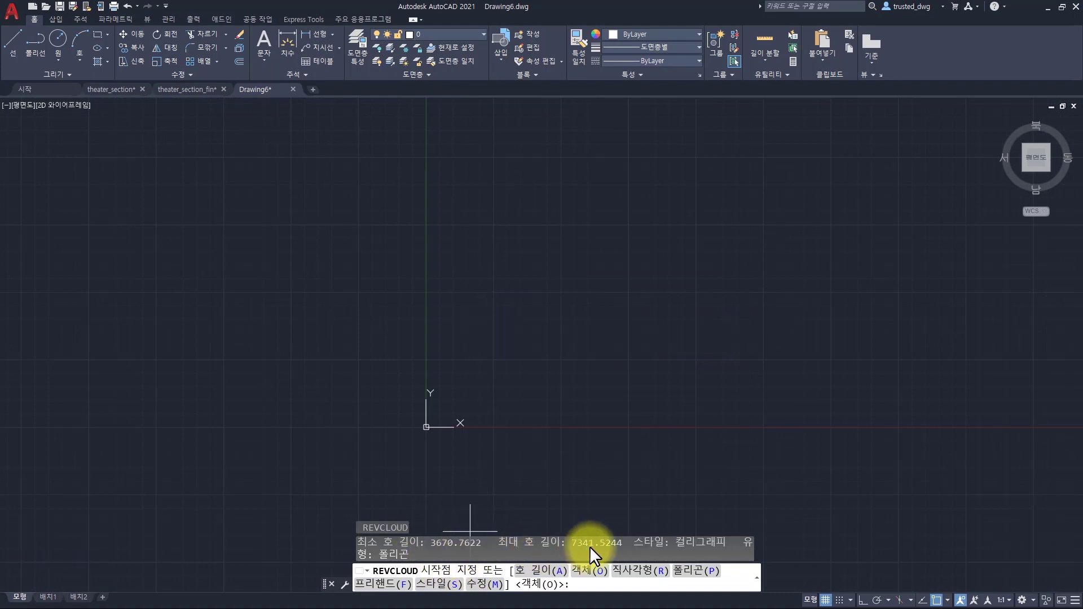
key(Escape)
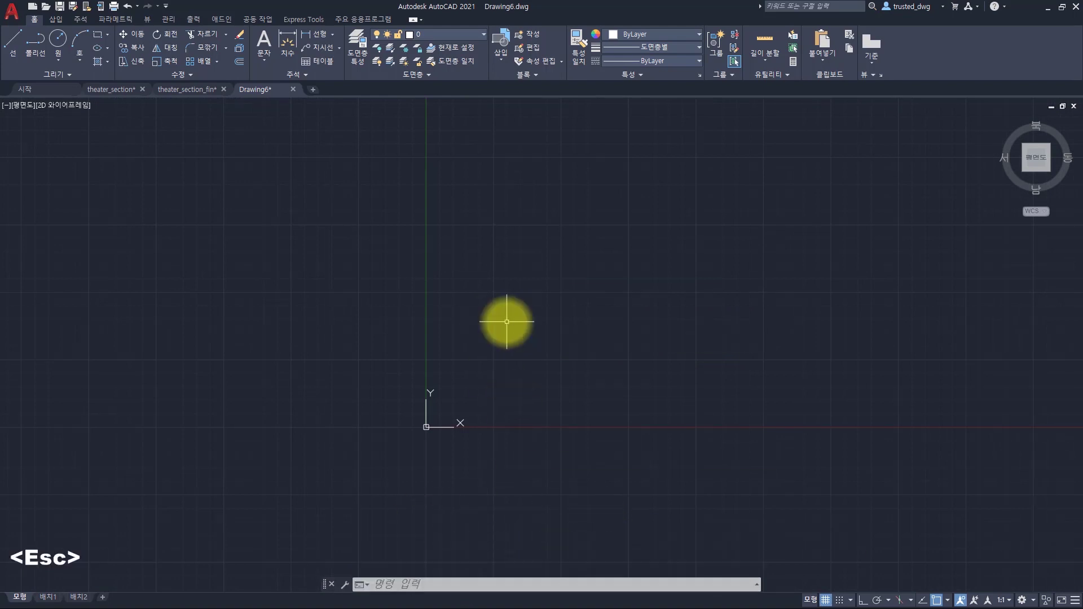
Step: Draw a trial four-point polygonal revision cloud with crossing sides in the blank drawing
scroll(496, 335, up, 5)
key(Return)
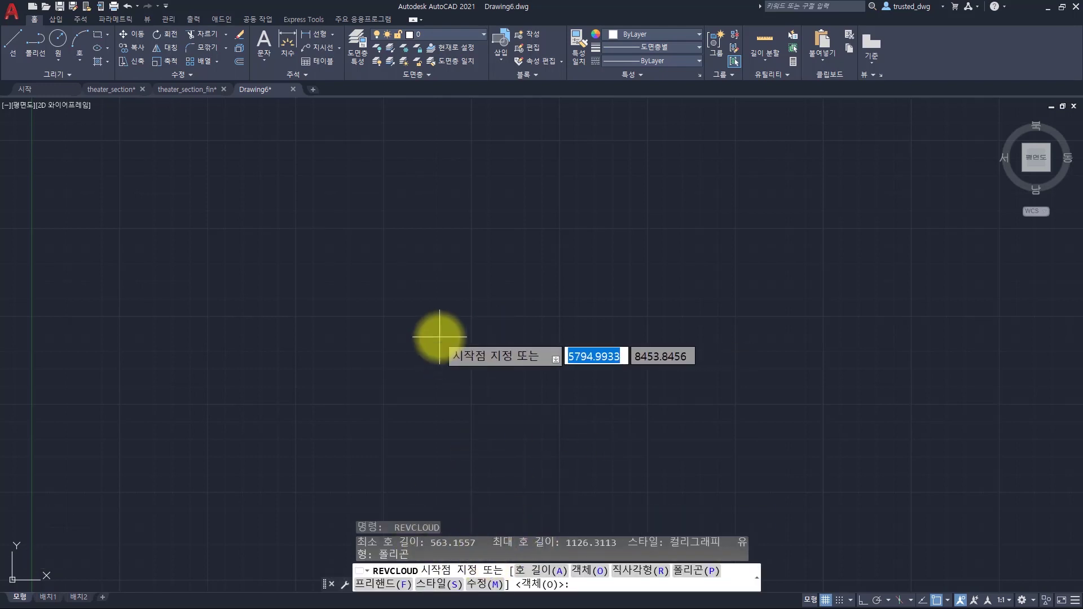
click(244, 215)
click(575, 379)
click(605, 178)
click(261, 375)
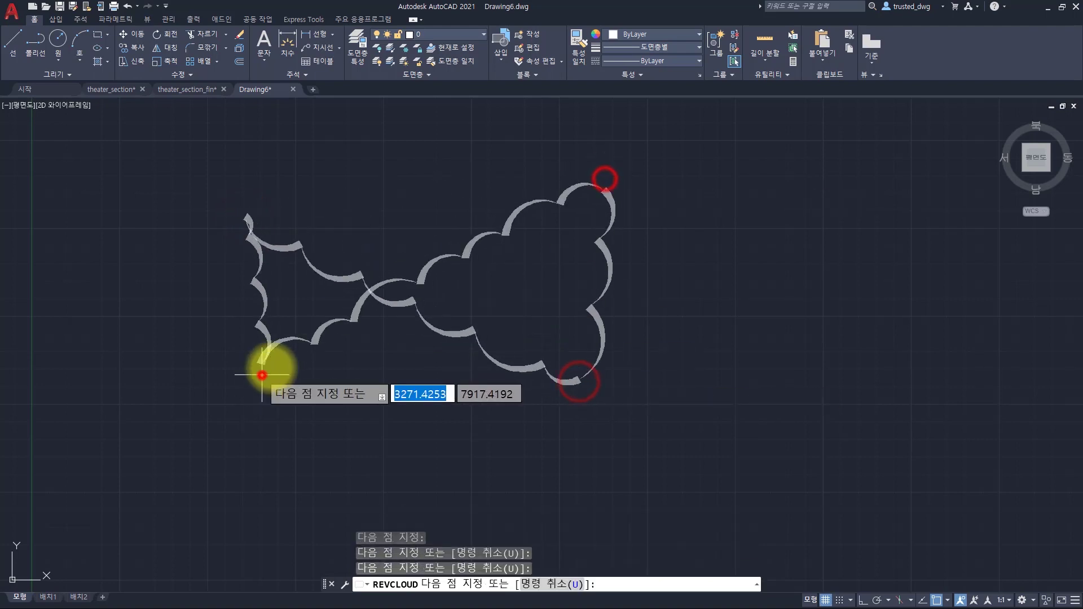
key(space)
Step: Check whether the Revision Cloud's arc lengths still change with the zoom level once a first cloud has been drawn
key(space)
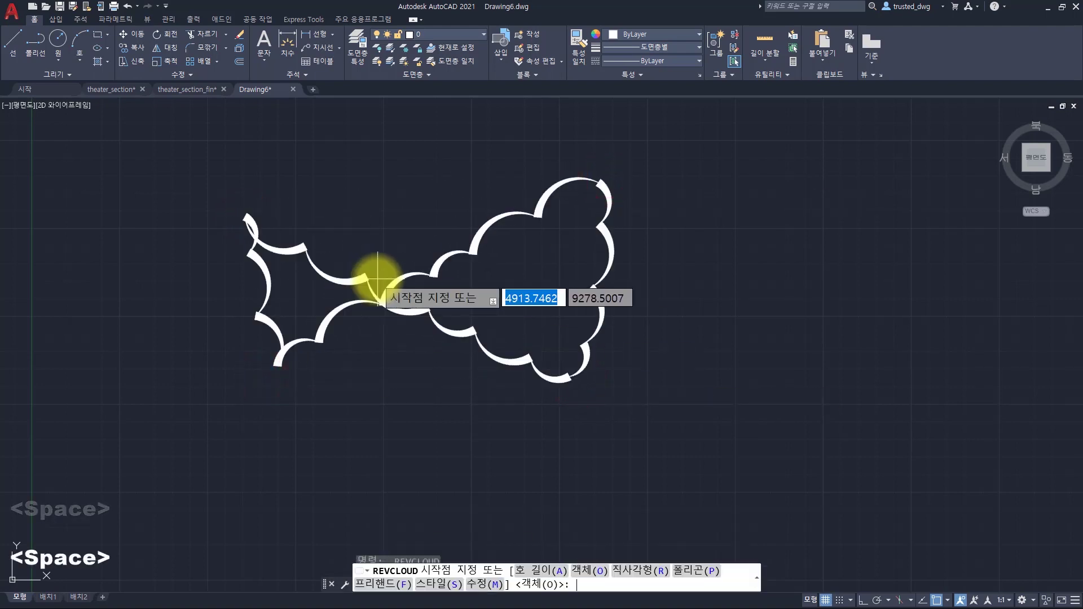
key(F2)
drag(426, 543, 612, 538)
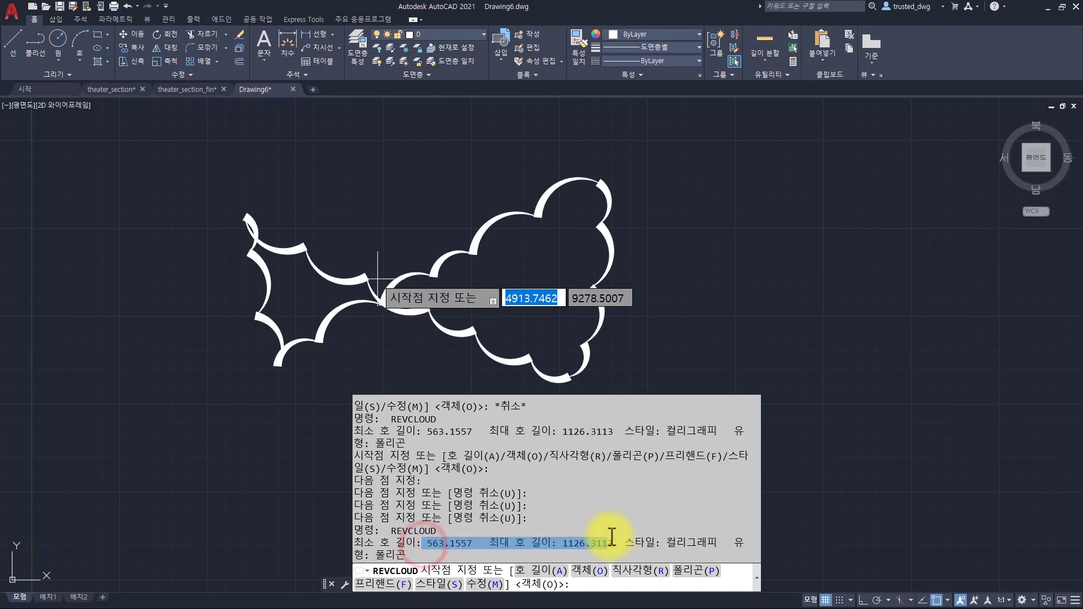
click(437, 540)
key(Escape)
scroll(498, 314, down, 15)
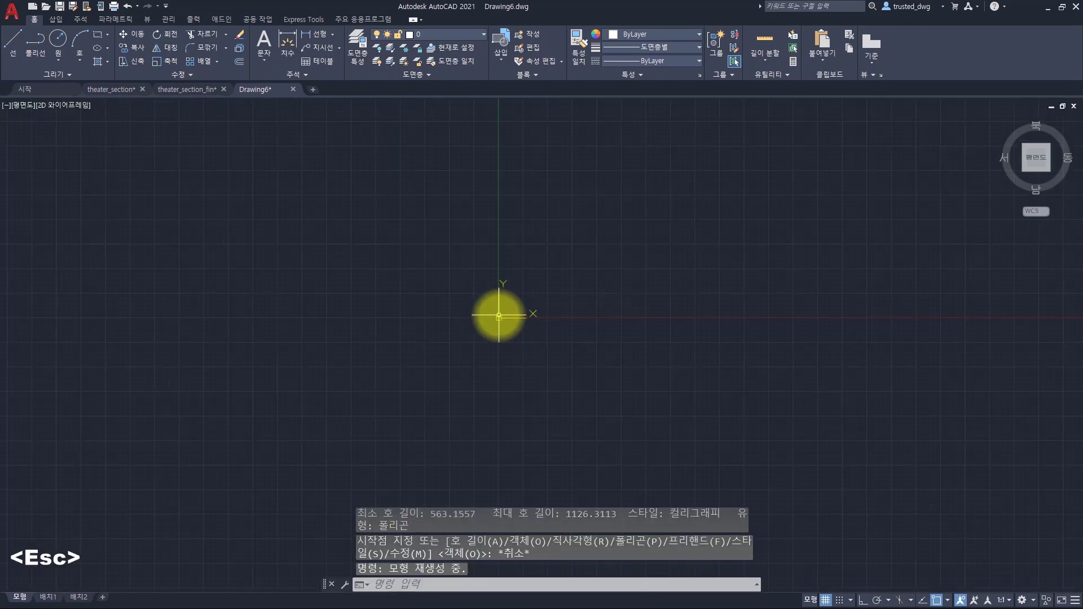
key(space)
key(F2)
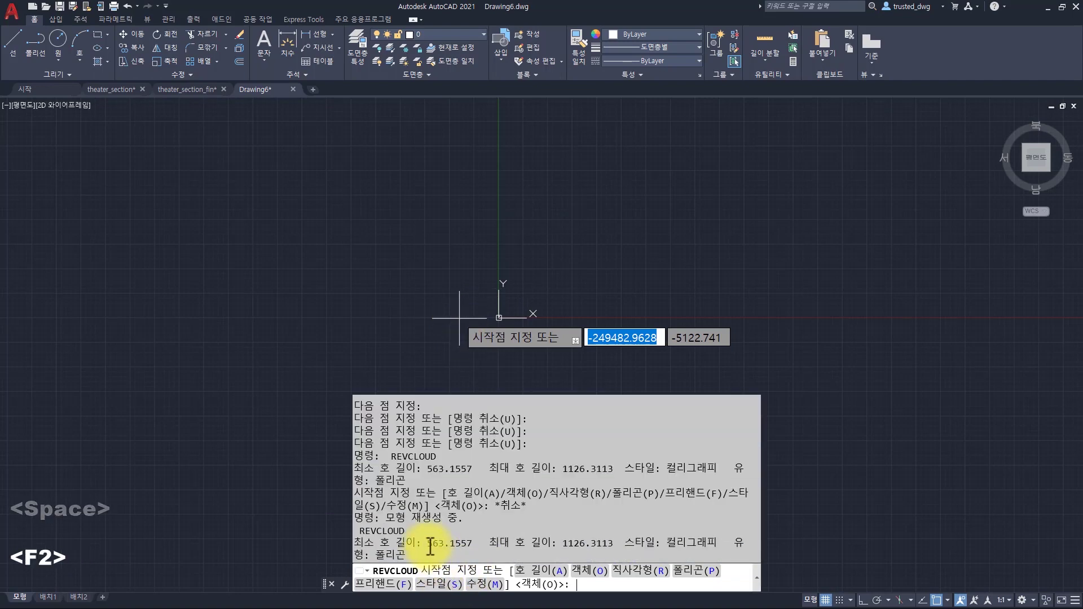
drag(426, 543, 488, 543)
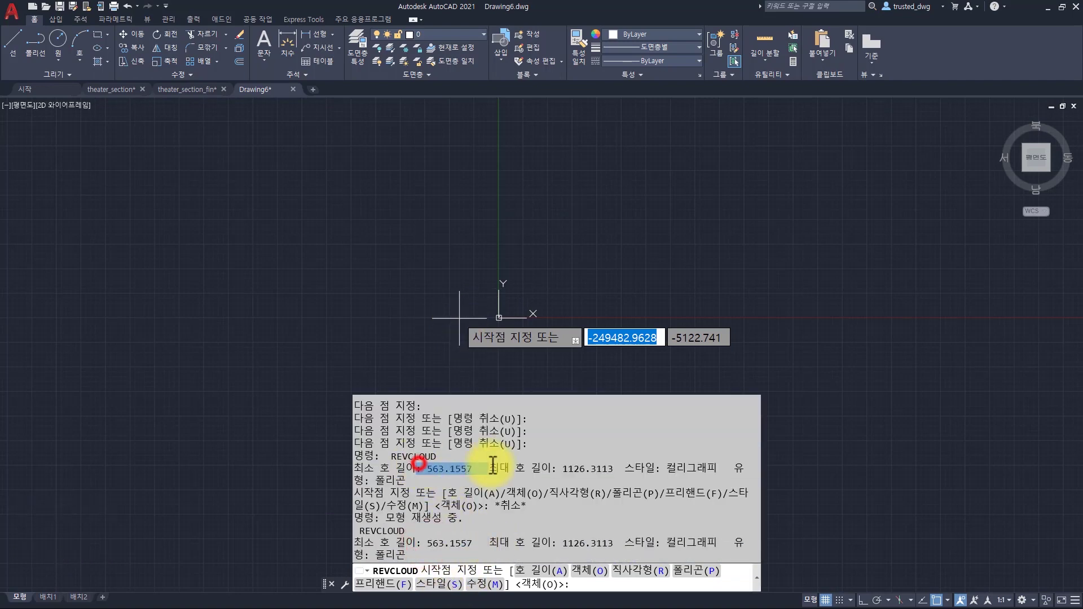
Step: Draw a second trial revision cloud with five points around the origin in the zoomed-out drawing
click(411, 206)
click(407, 330)
click(561, 443)
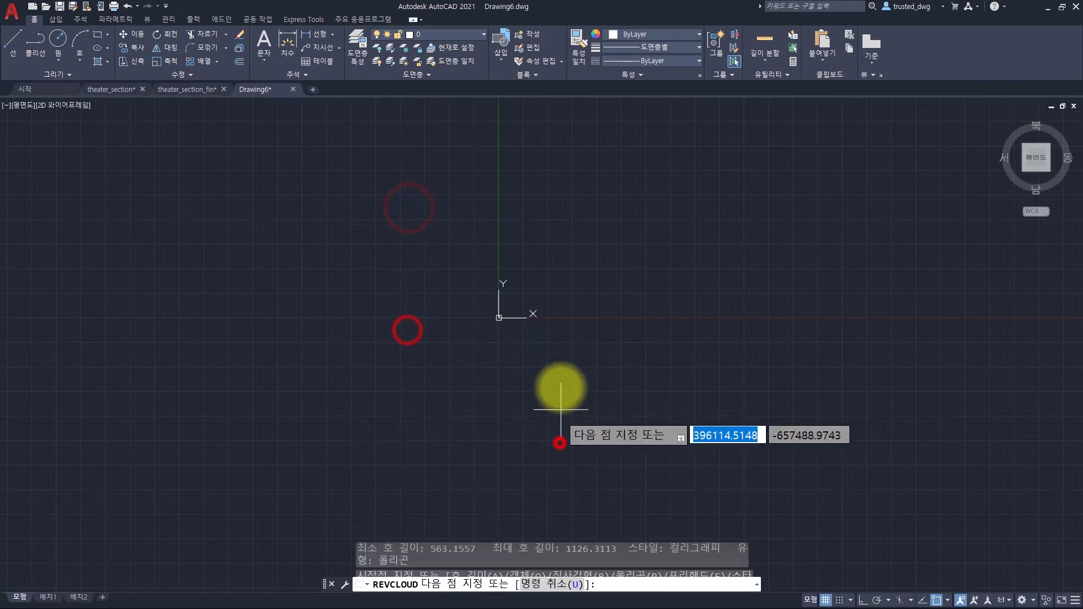
click(581, 274)
click(425, 417)
click(404, 312)
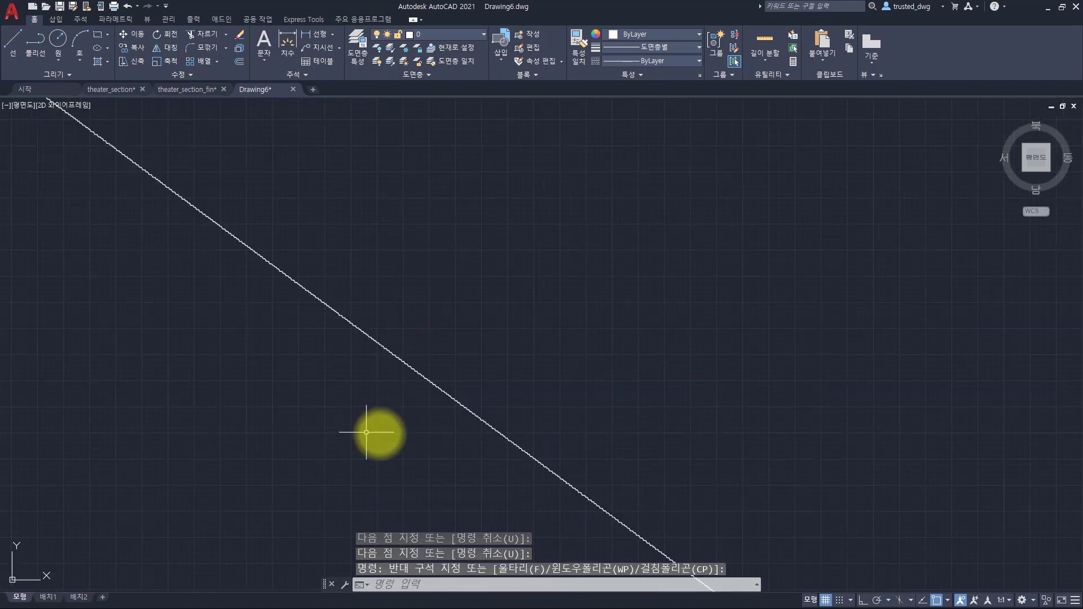
Step: Erase both trial revision clouds from the blank drawing
scroll(398, 338, down, 5)
scroll(398, 338, down, 2)
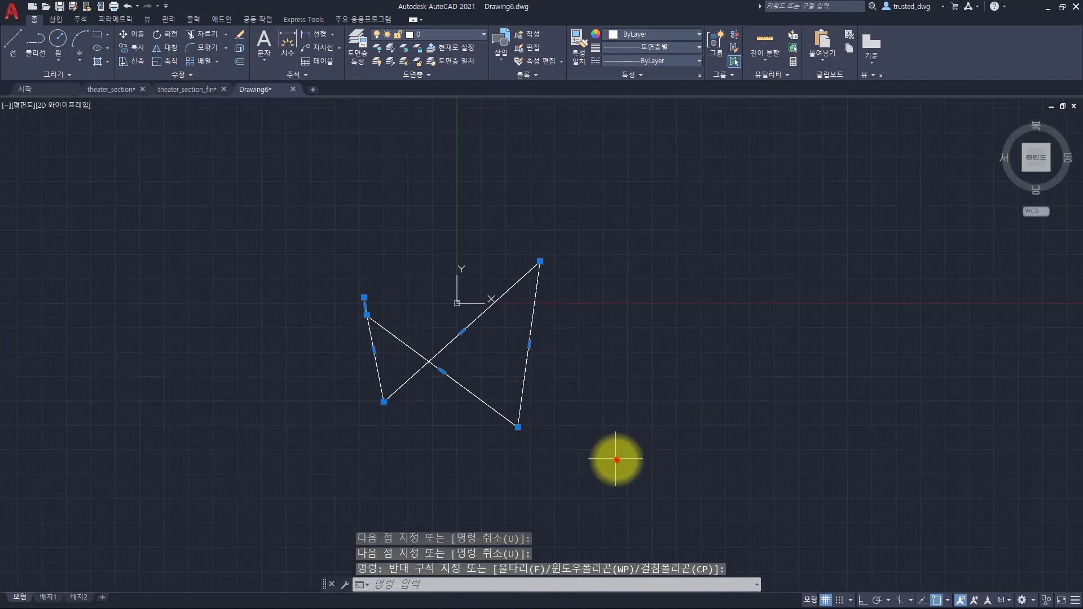
click(617, 460)
text(e)
key(space)
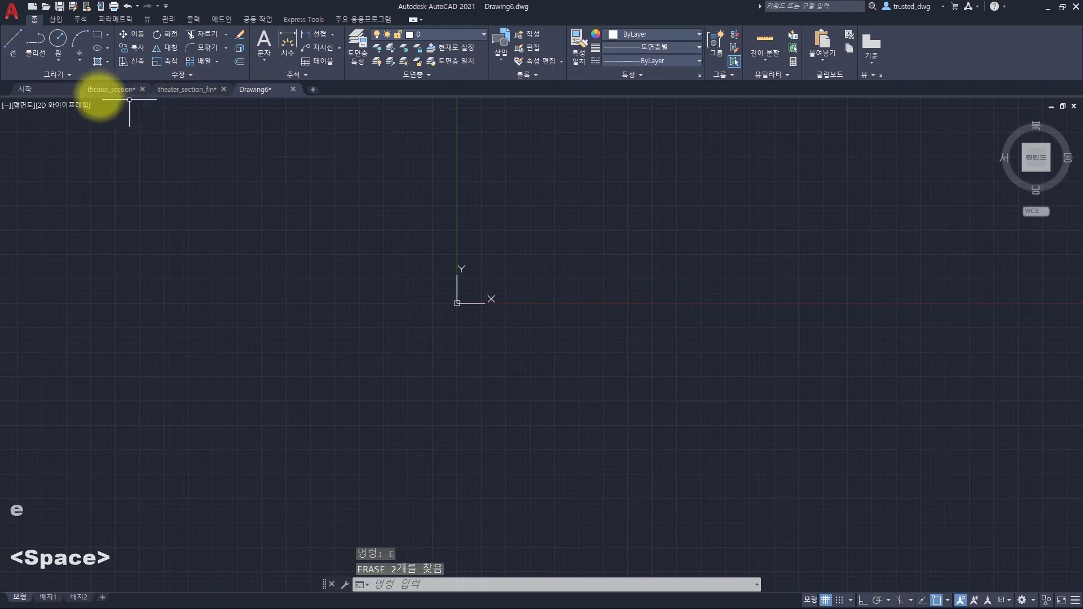
Step: Return to the theater_section drawing and check the Revision Cloud's arc lengths in the command history
click(111, 90)
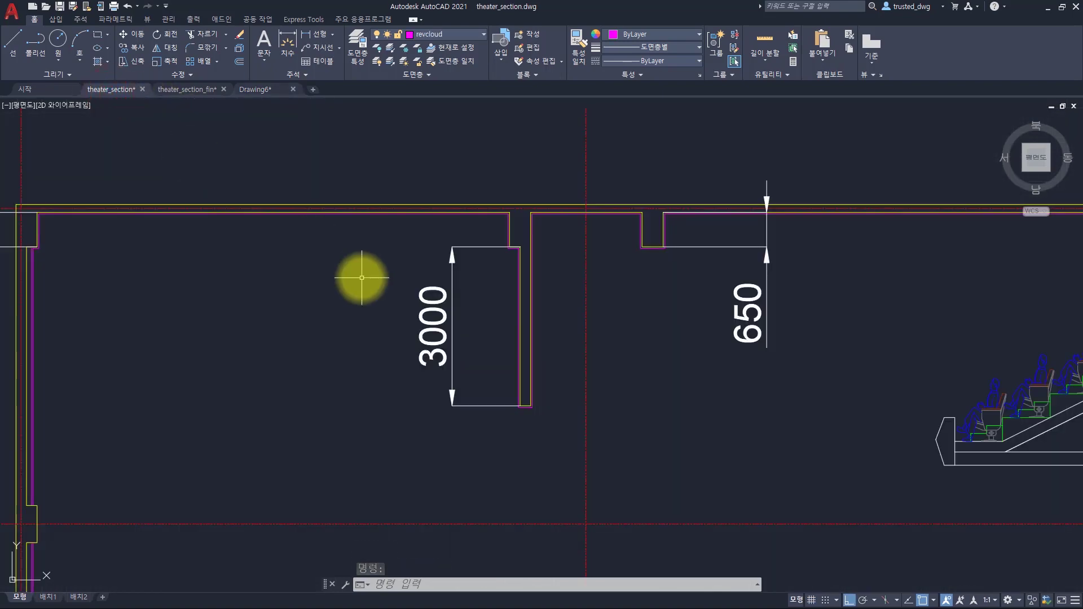
key(space)
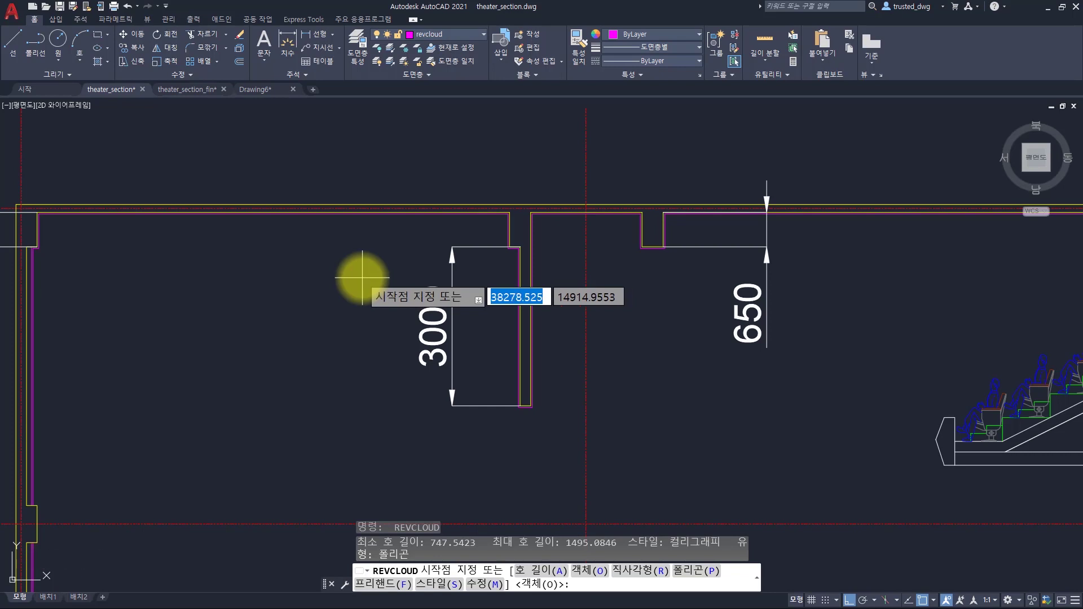
key(F2)
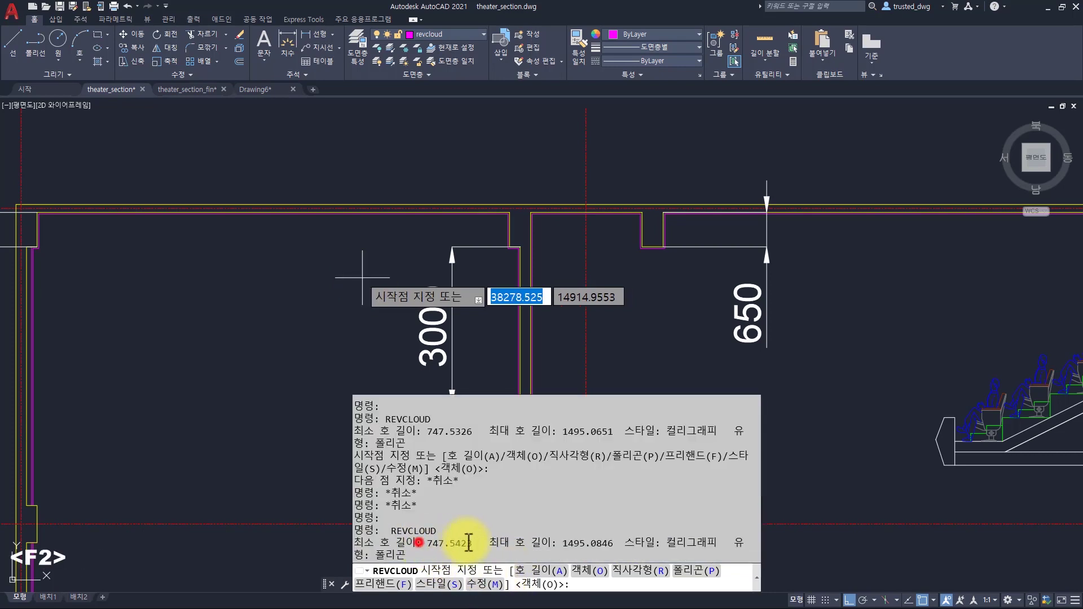
key(Escape)
key(Escape)
key(Escape)
Step: Check the Revision Cloud's arc lengths in theater_section with the drawing zoomed far out
scroll(409, 304, down, 3)
scroll(410, 304, down, 5)
key(space)
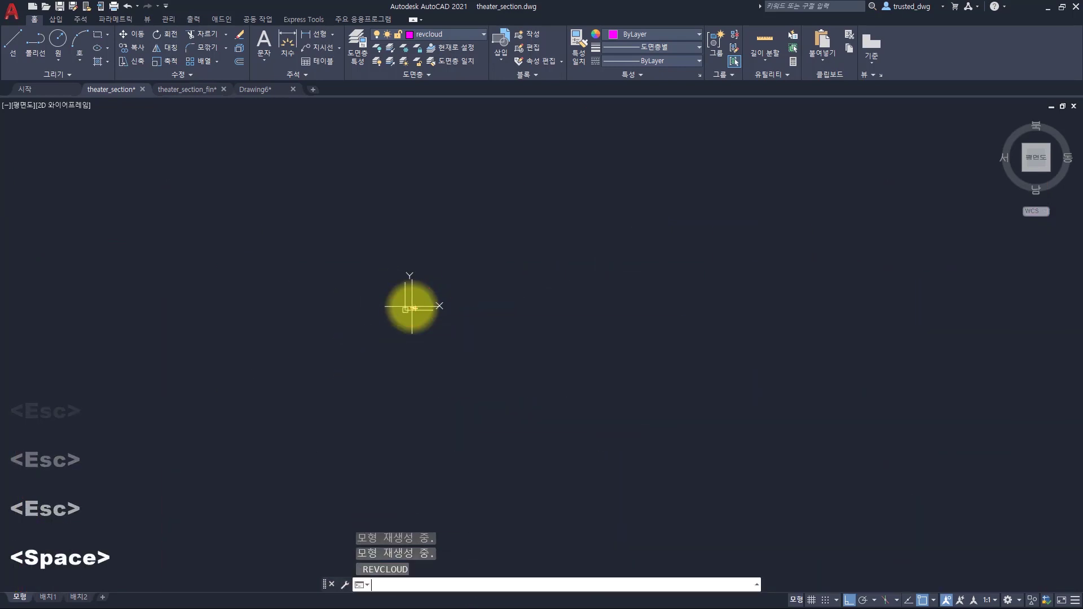
key(F2)
drag(425, 542, 537, 544)
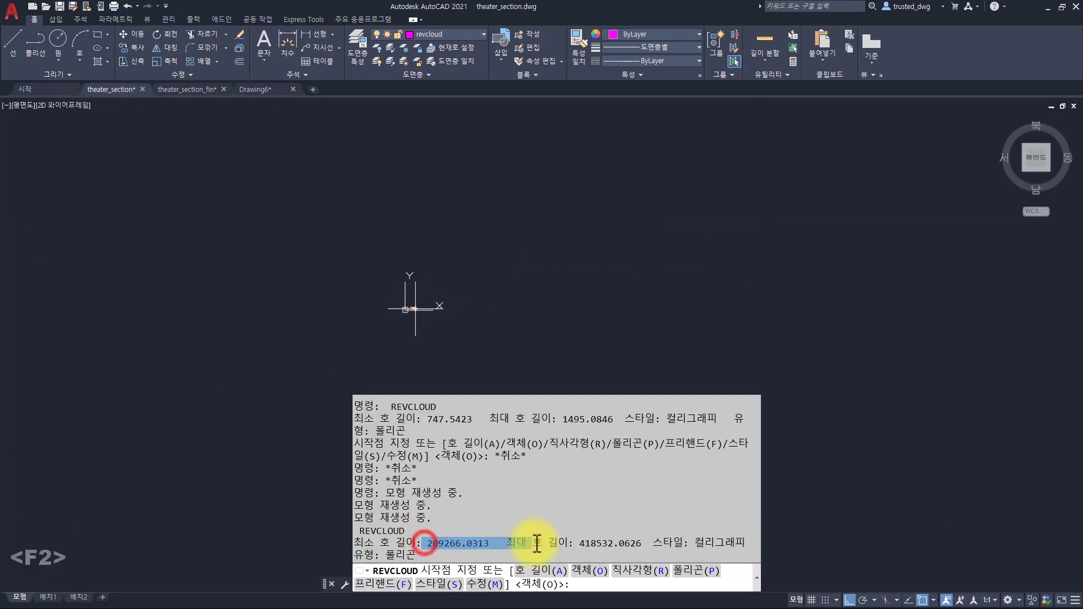
key(Escape)
Step: Check the Revision Cloud's arc lengths in the command history with the whole theater section in view
scroll(412, 310, up, 5)
scroll(412, 309, up, 6)
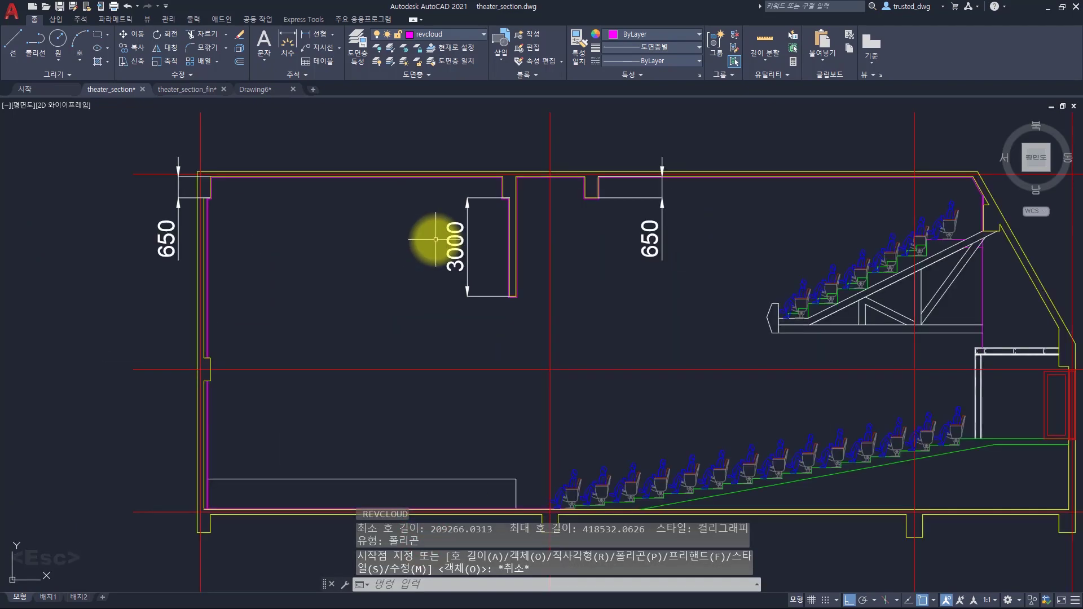
key(space)
key(F2)
drag(427, 541, 501, 541)
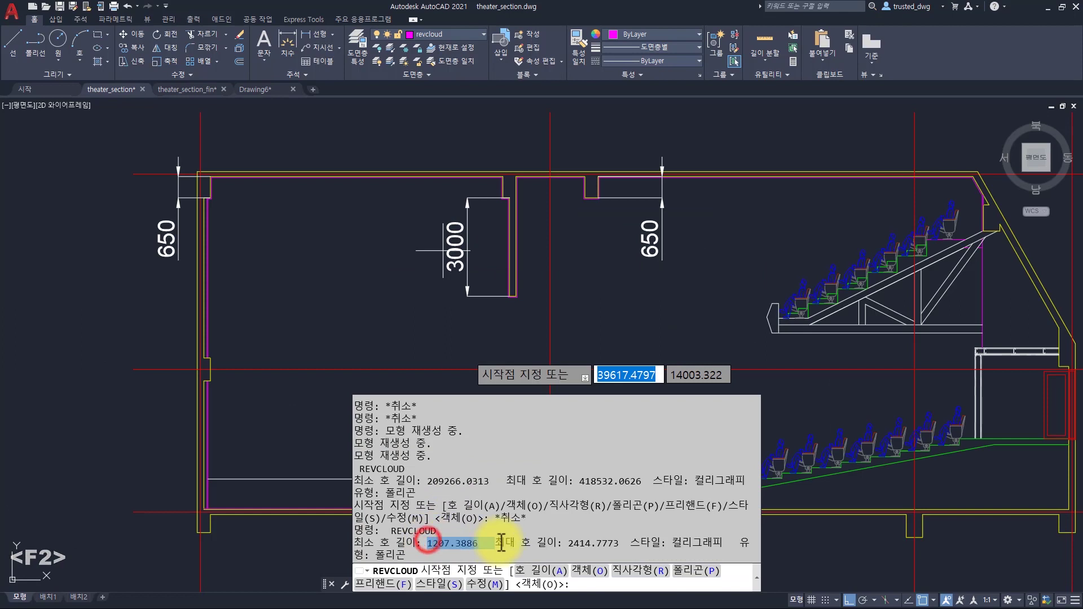
key(Escape)
key(Escape)
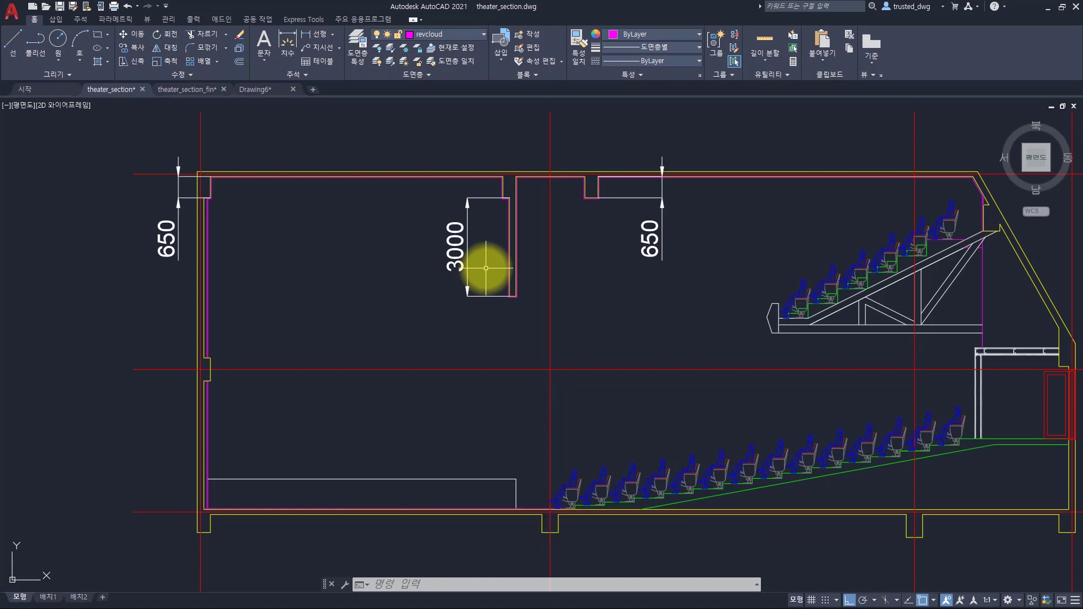
Step: Check the Revision Cloud's minimum and maximum arc lengths and its style in the command history
key(F2)
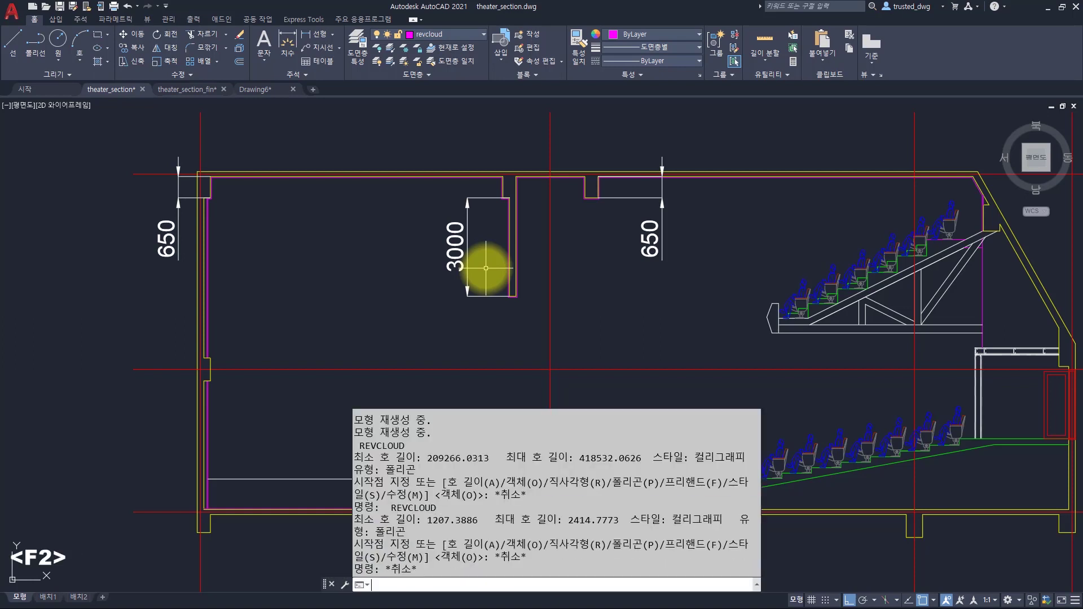
key(Escape)
key(space)
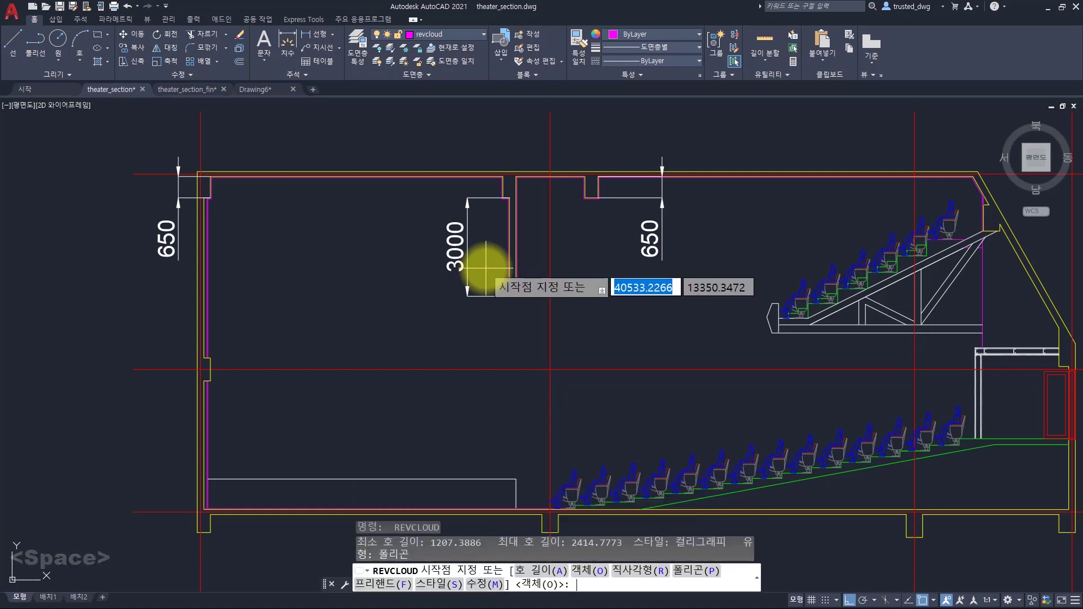
key(F2)
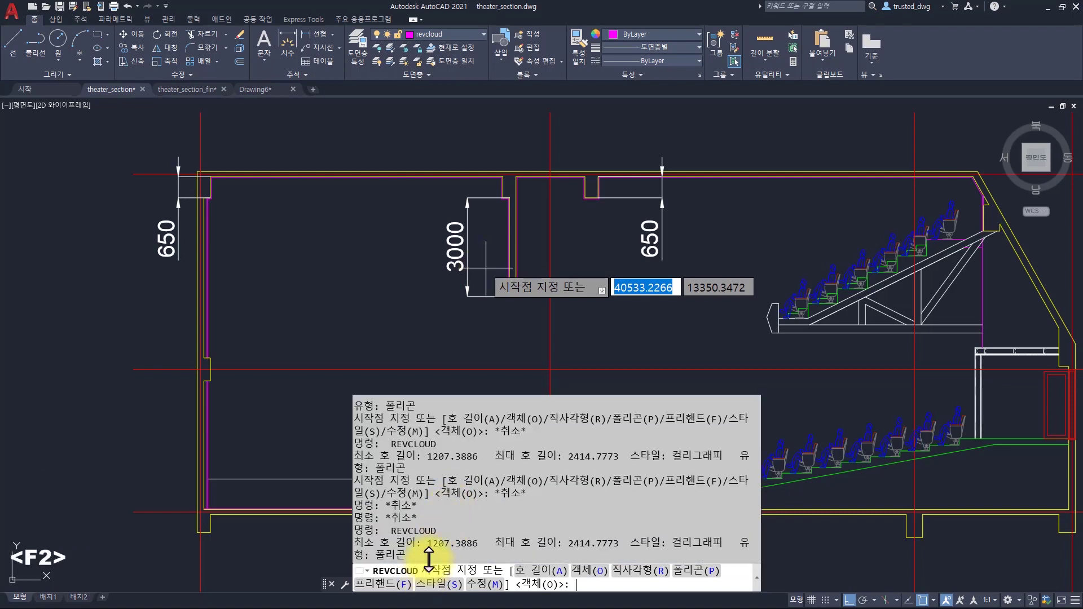
drag(427, 543, 472, 543)
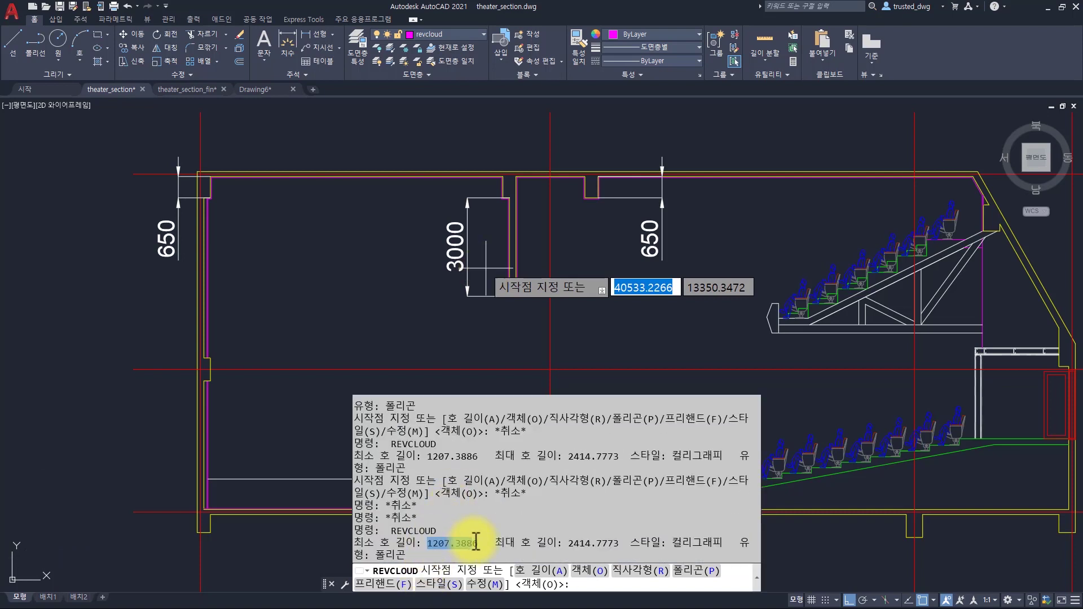
click(609, 319)
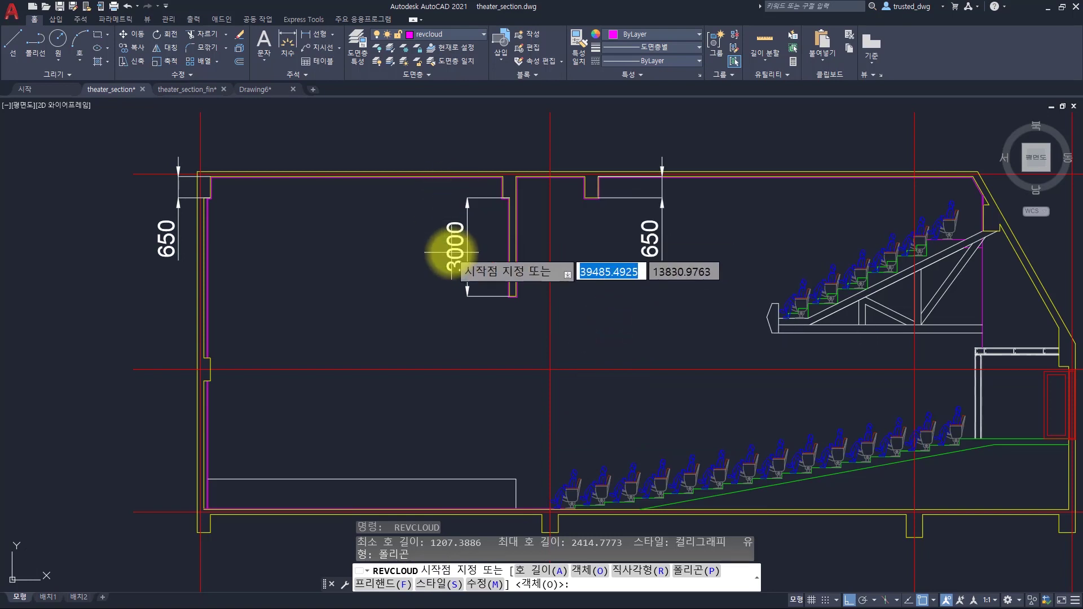
key(F2)
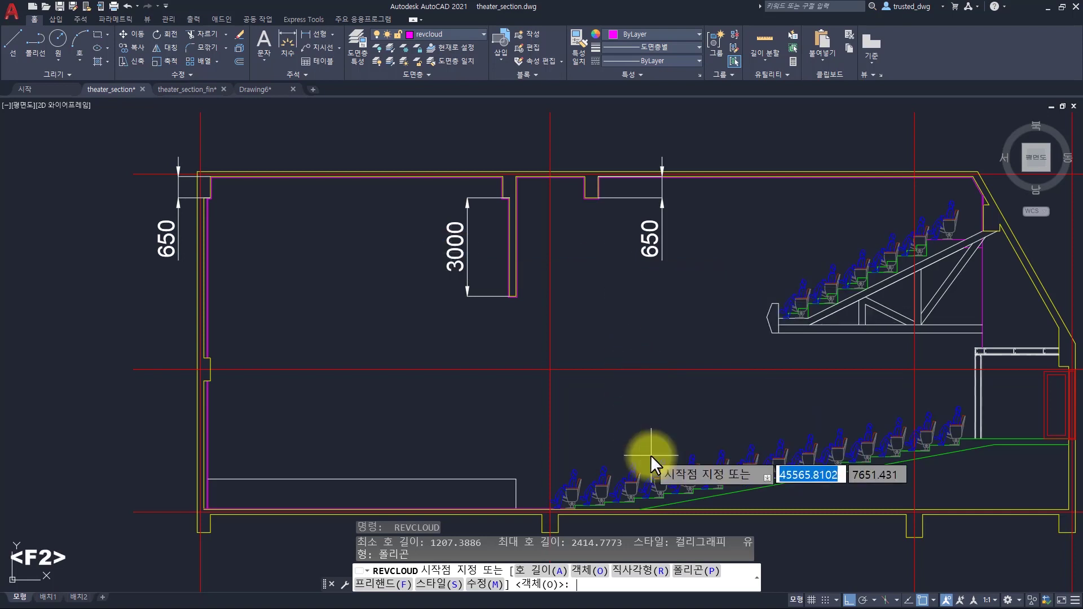
drag(364, 542, 678, 543)
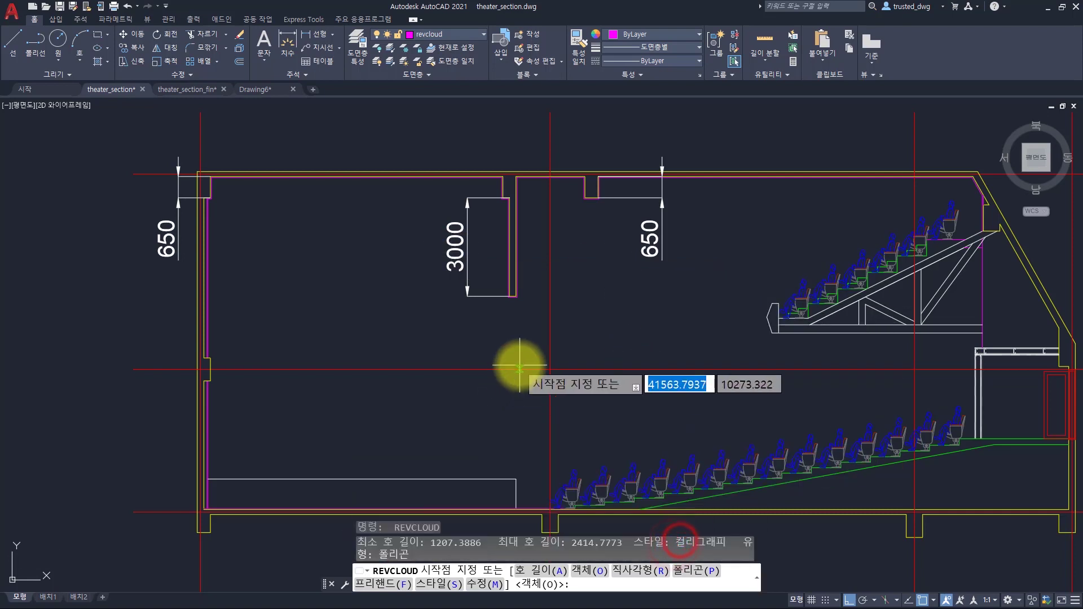
Step: Draw a polygonal, calligraphy-style revision cloud around the 3000 ceiling drop and the shorter drop beside it
text(s)
key(space)
click(550, 424)
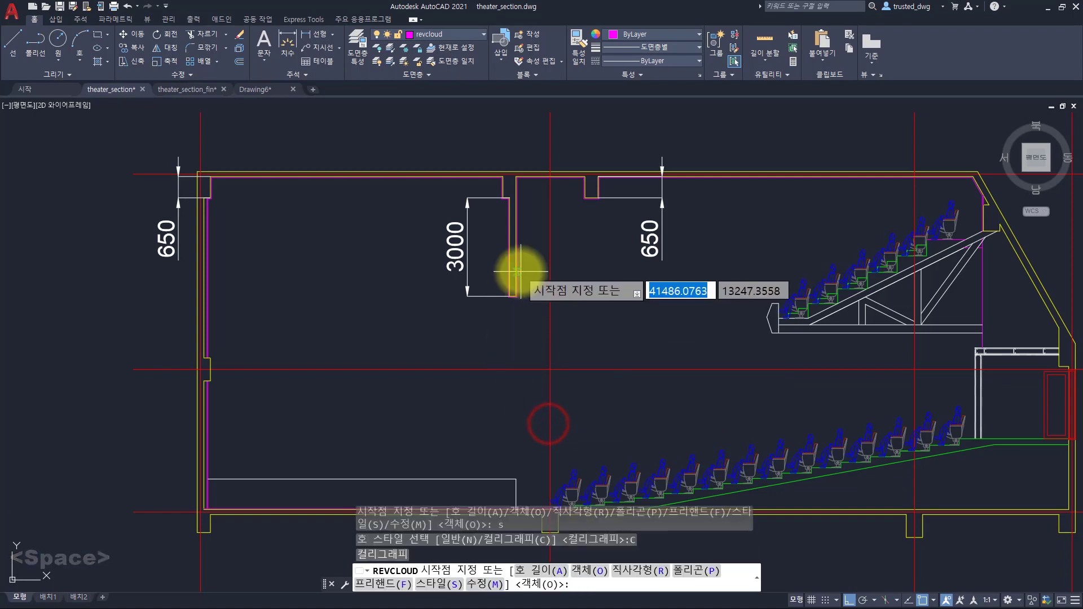
click(685, 572)
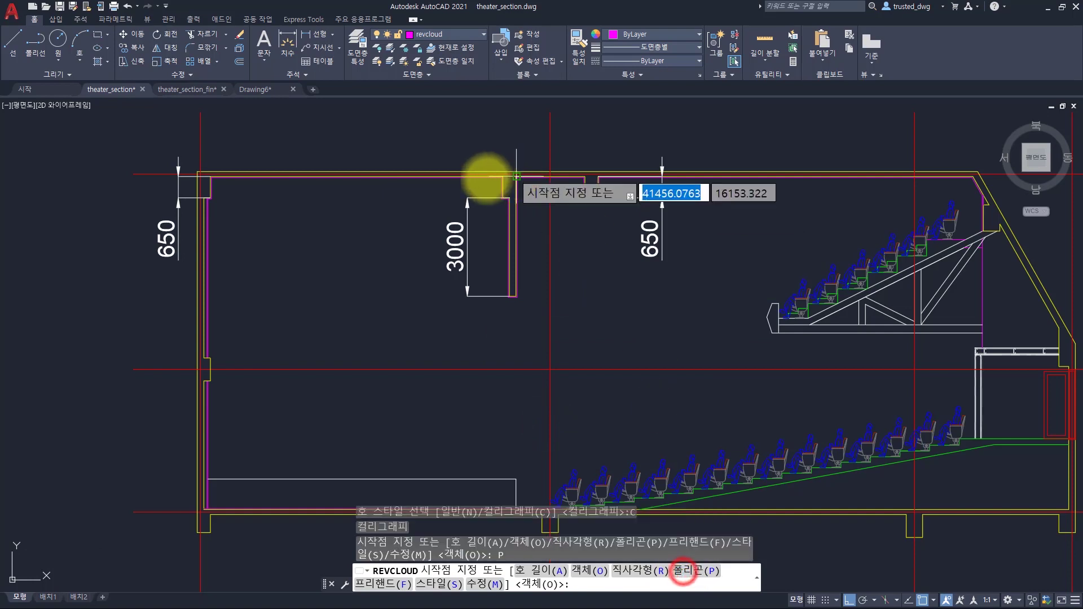
click(437, 138)
click(620, 138)
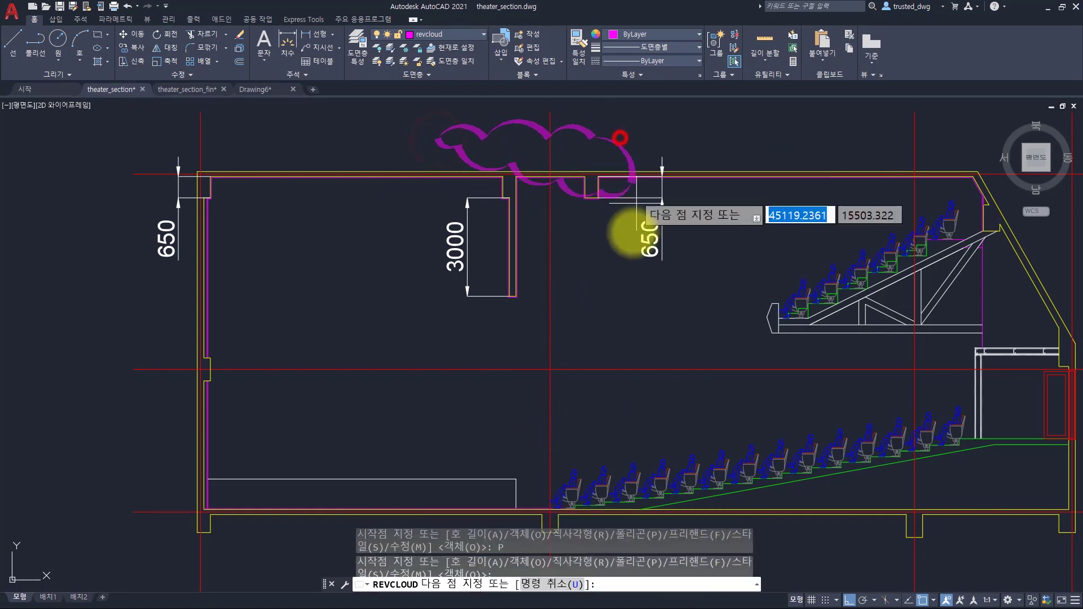
click(611, 243)
click(539, 241)
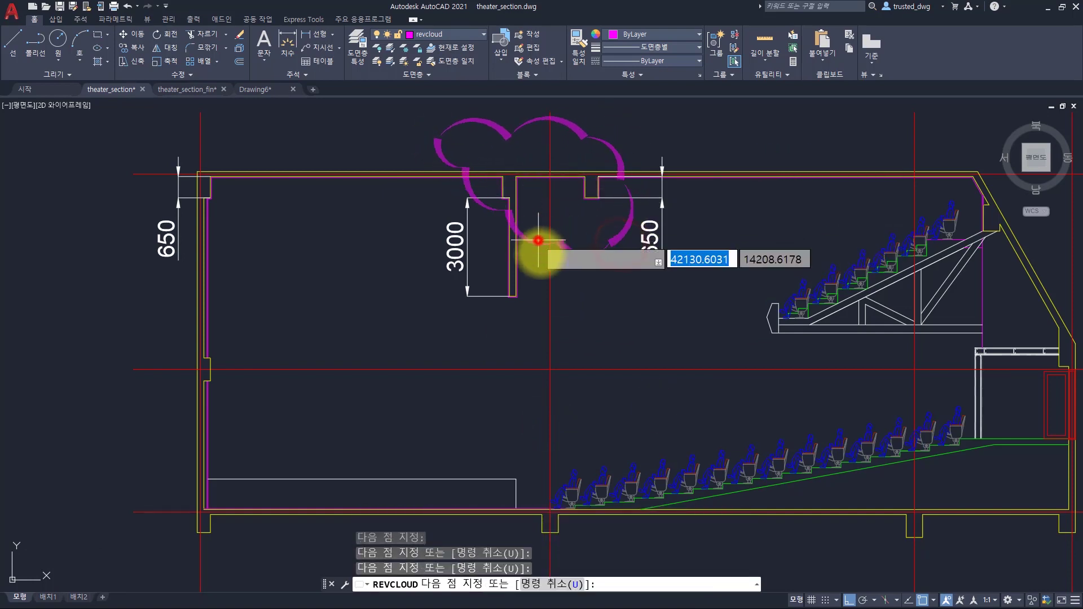
click(533, 331)
click(421, 332)
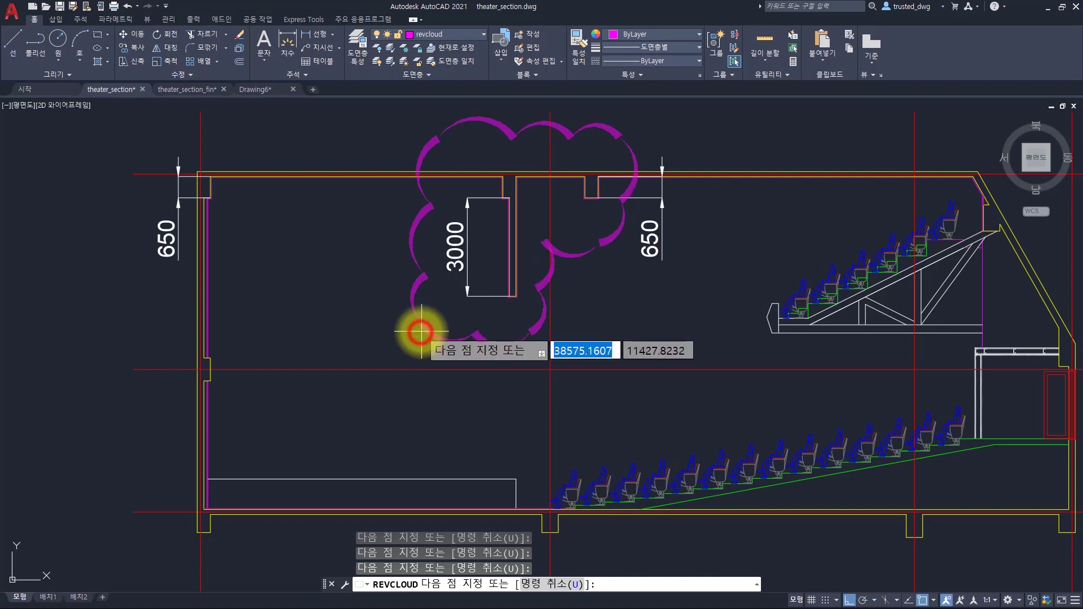
key(space)
click(421, 332)
key(Escape)
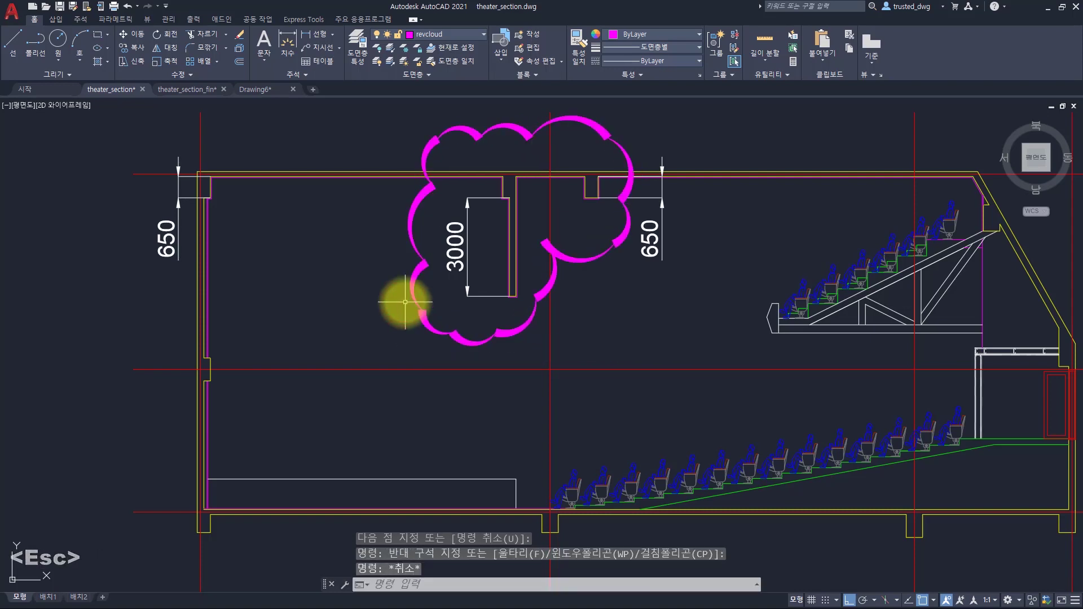
key(Escape)
key(Escape)
key(Escape)
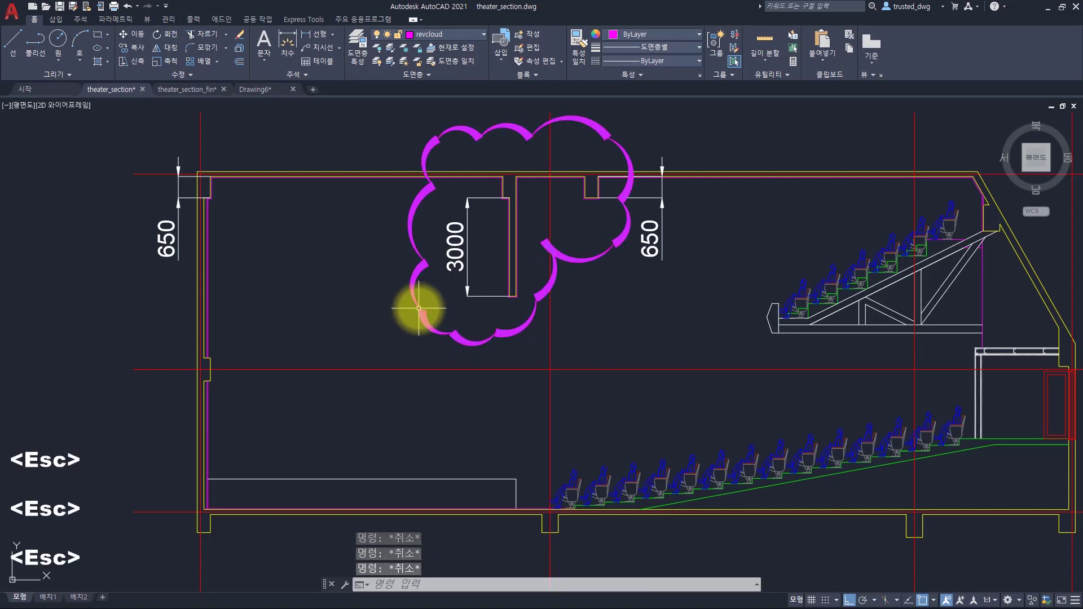
Step: Set the polygonal revision cloud's arc length to 700 in its properties
click(427, 286)
click(395, 332)
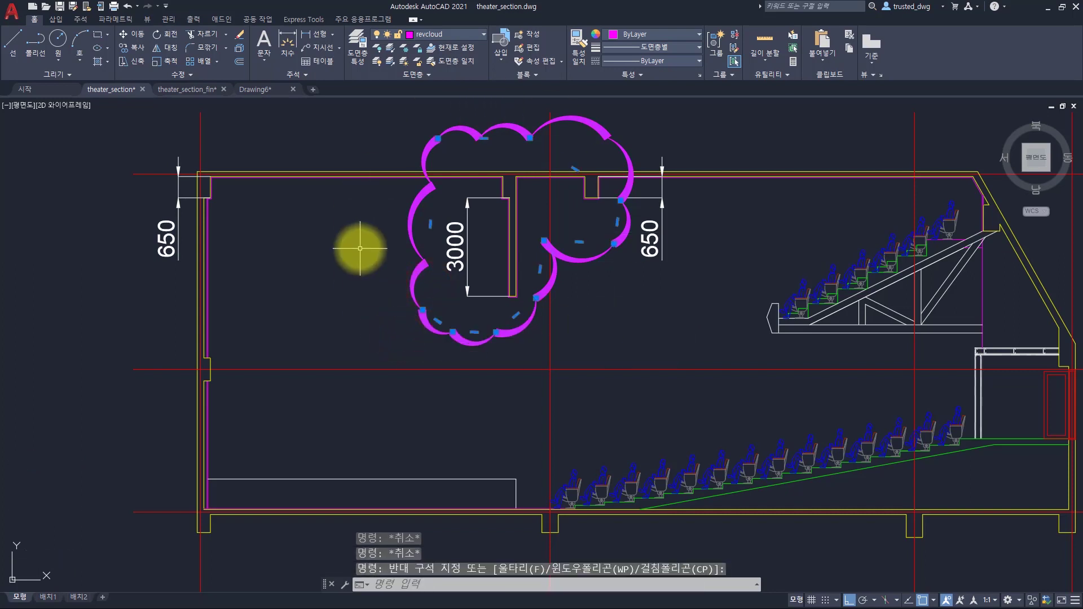
key(Escape)
click(424, 321)
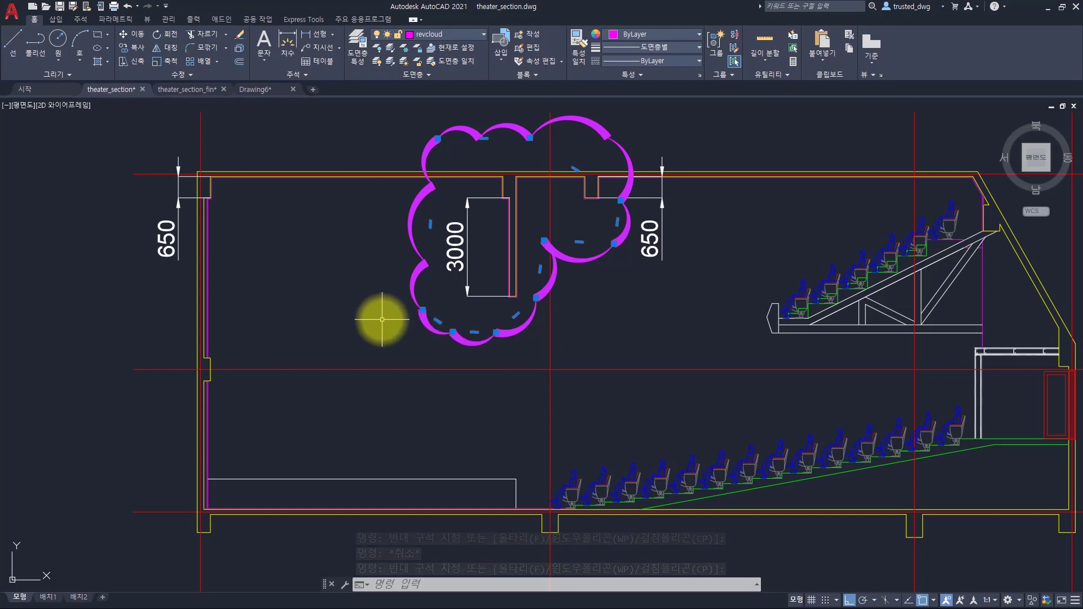
key(ctrl+1)
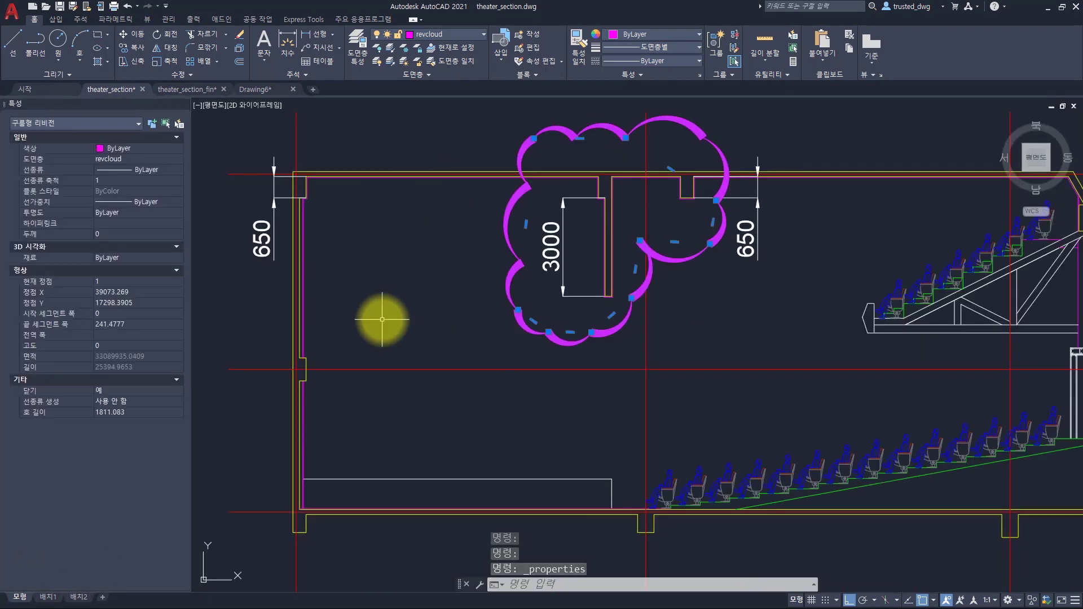
click(135, 412)
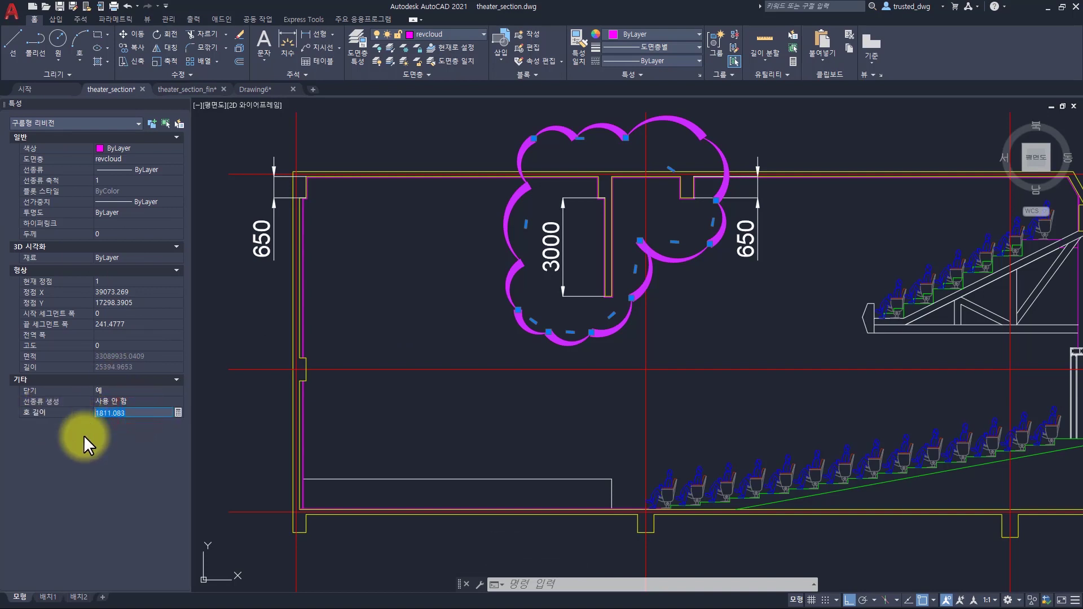
text(700)
key(Return)
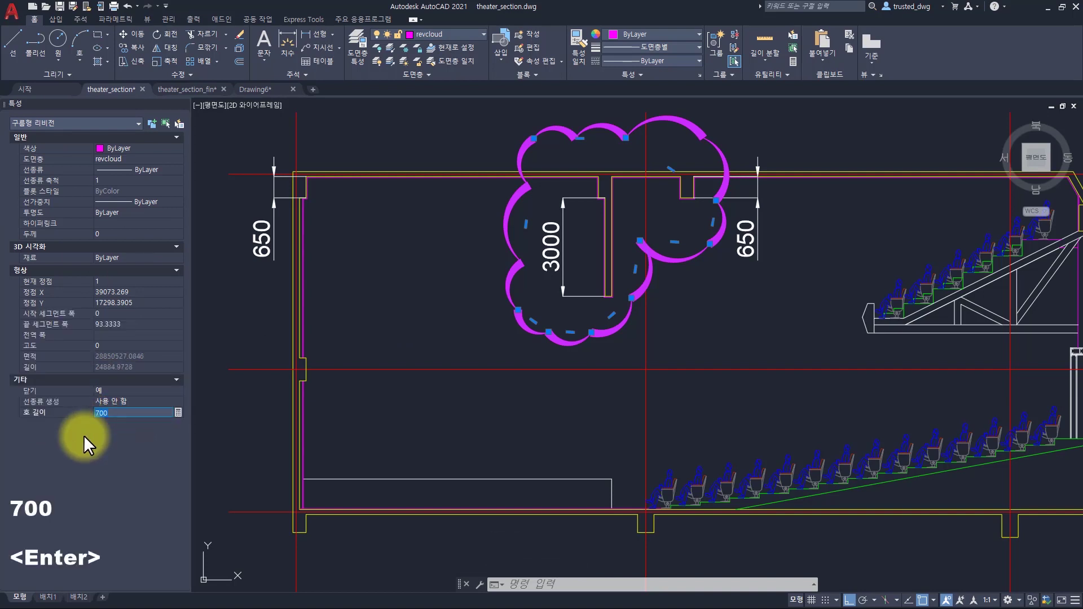
key(Escape)
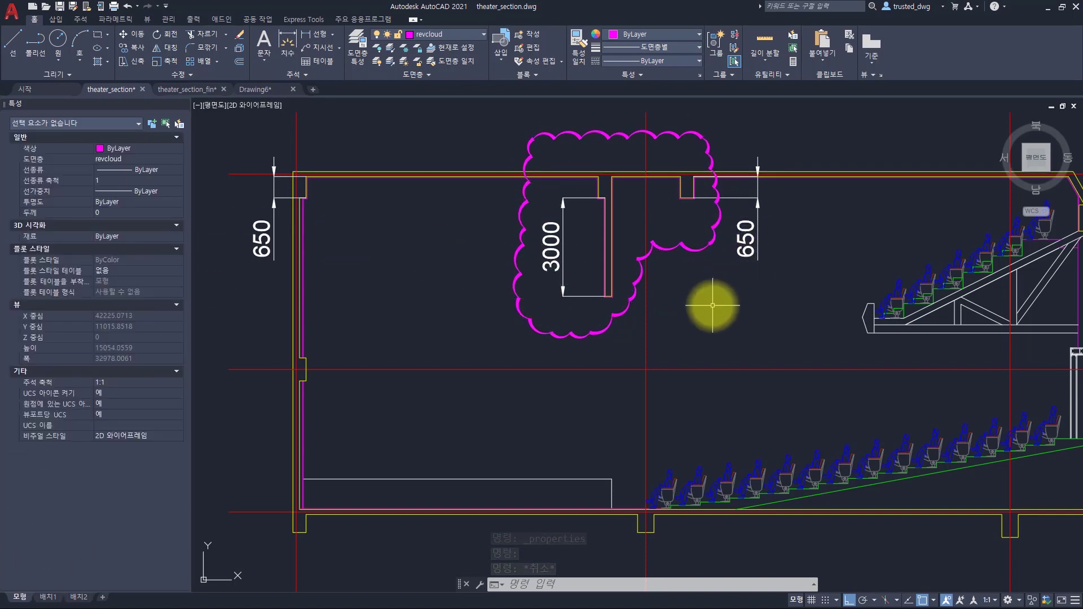
Step: Erase the polygonal revision cloud around the ceiling drops
click(681, 266)
click(658, 223)
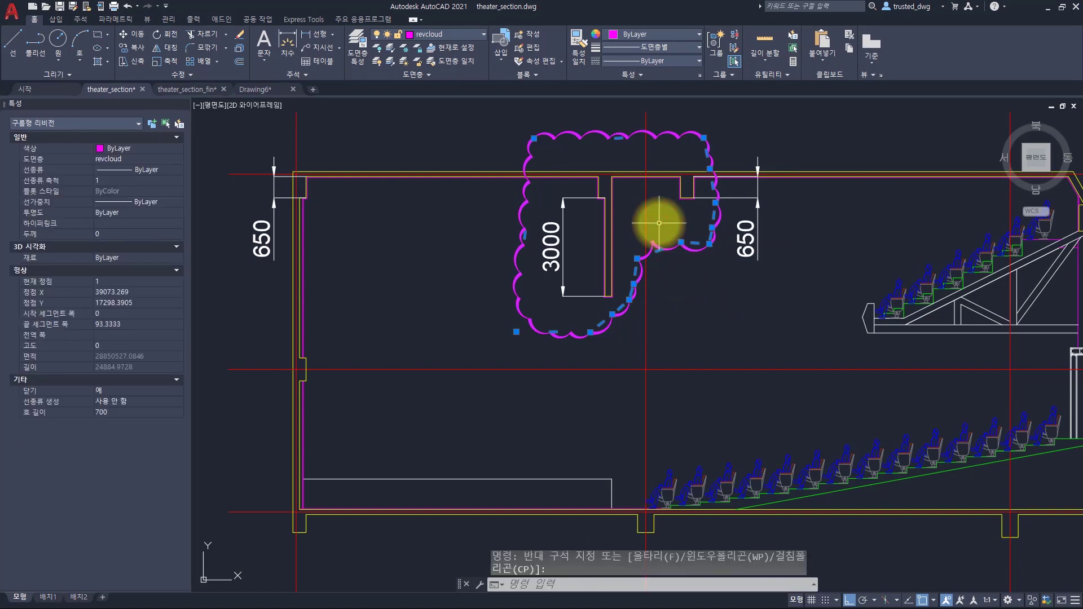
text(e)
key(space)
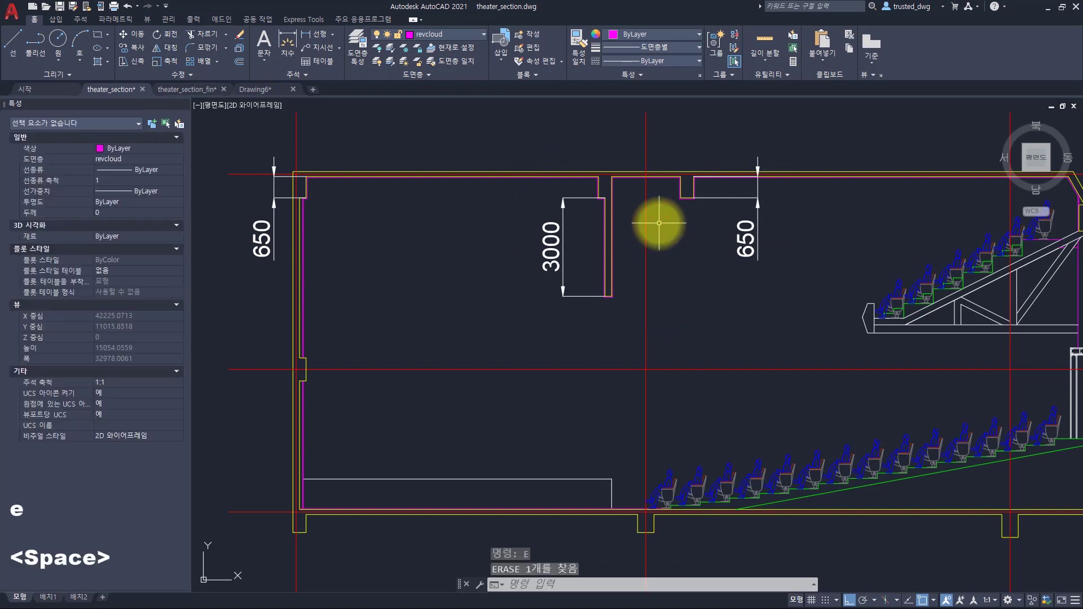
Step: Draw a rectangular revision cloud enclosing the two middle ceiling drops and their 3000 and 650 dimensions
middle_drag(708, 212, 636, 249)
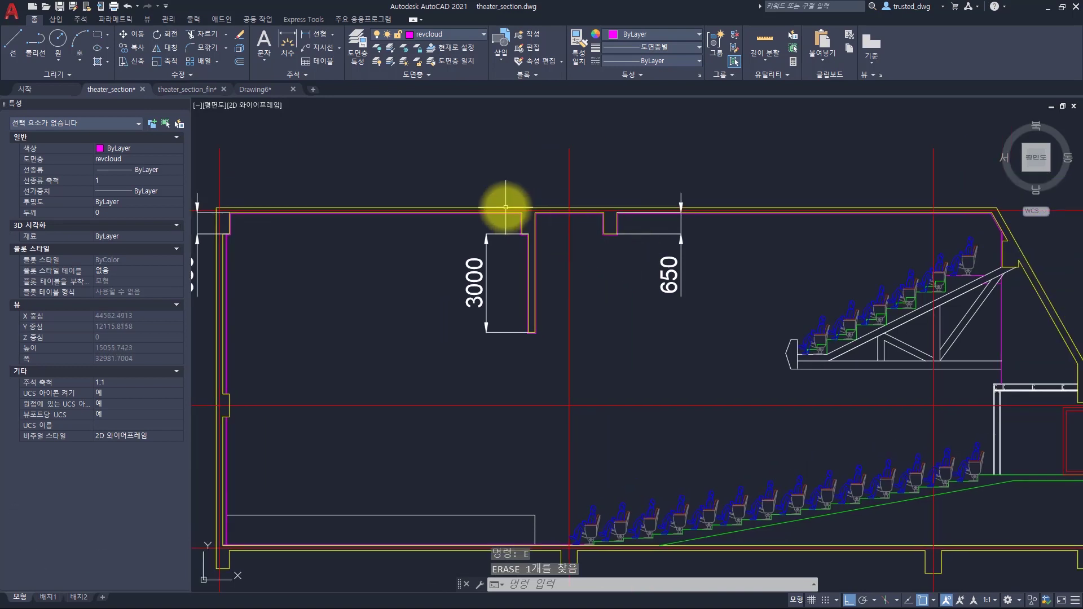
text(revcloud)
key(space)
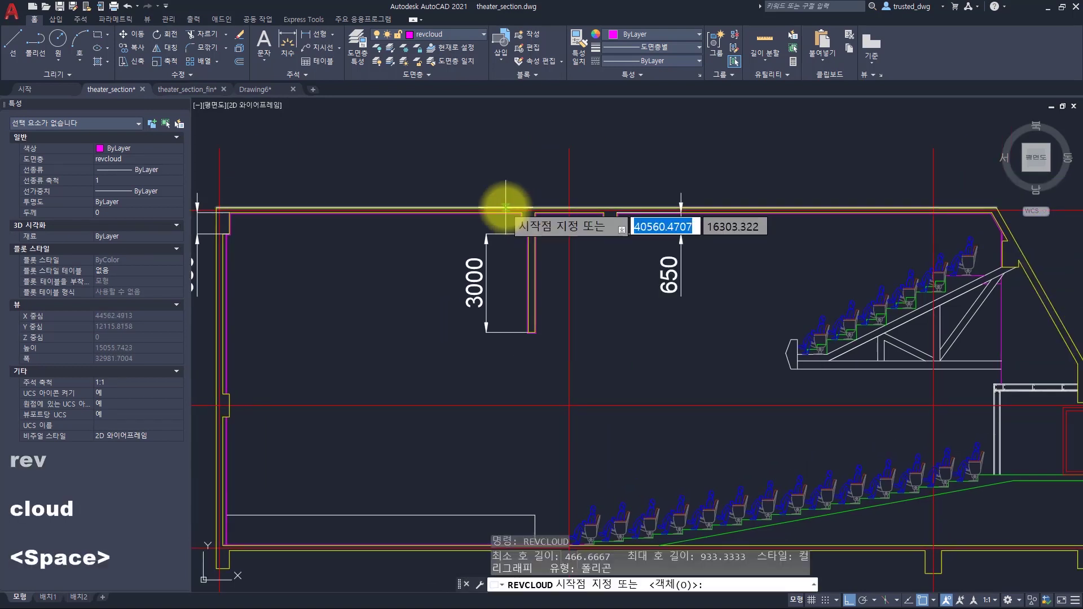
key(Escape)
key(space)
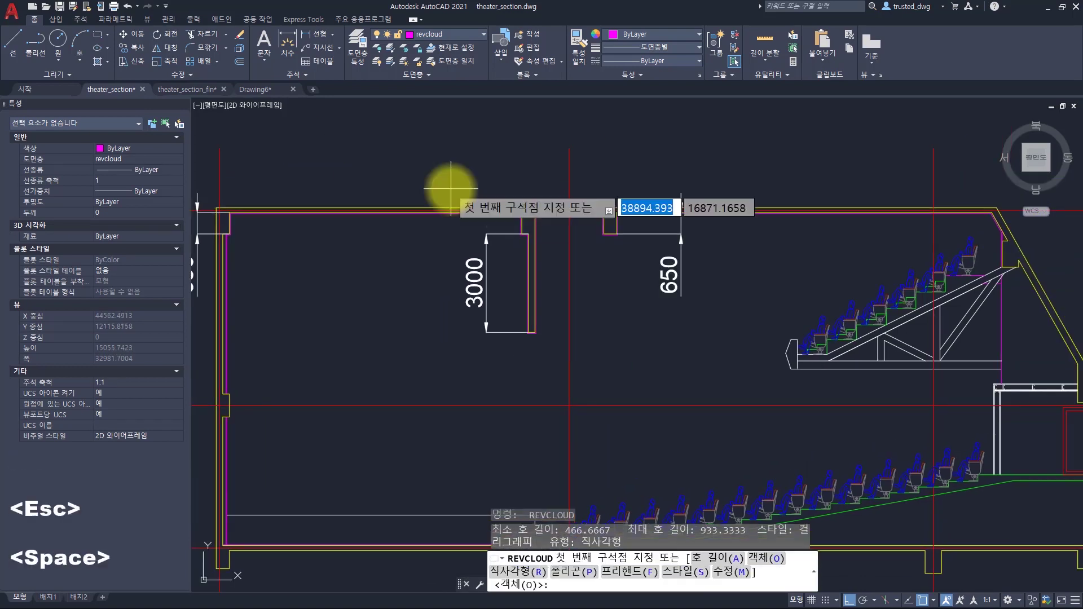
click(517, 572)
click(422, 158)
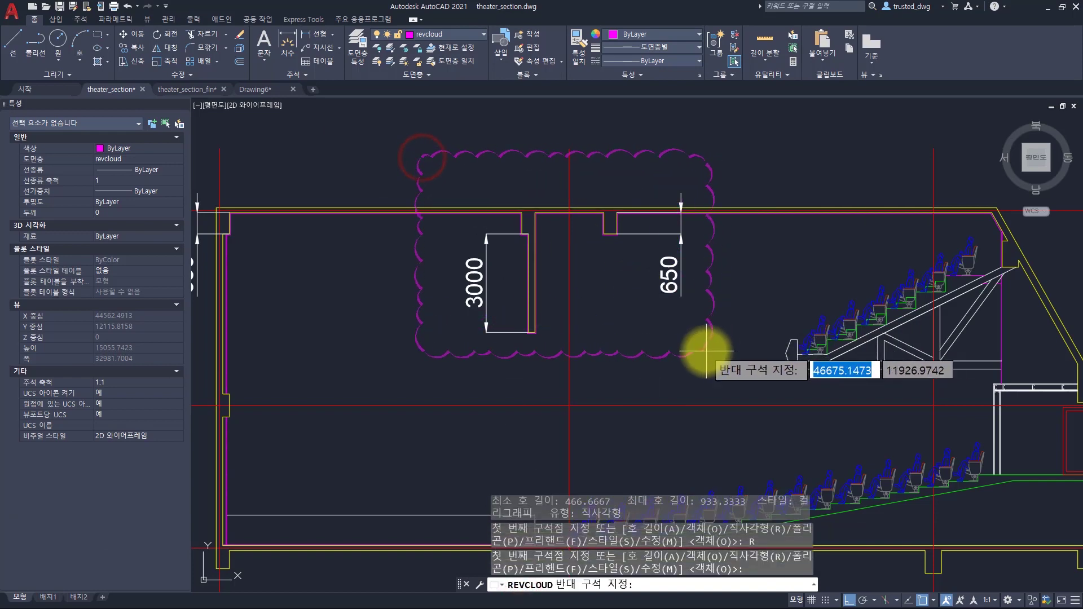
click(705, 350)
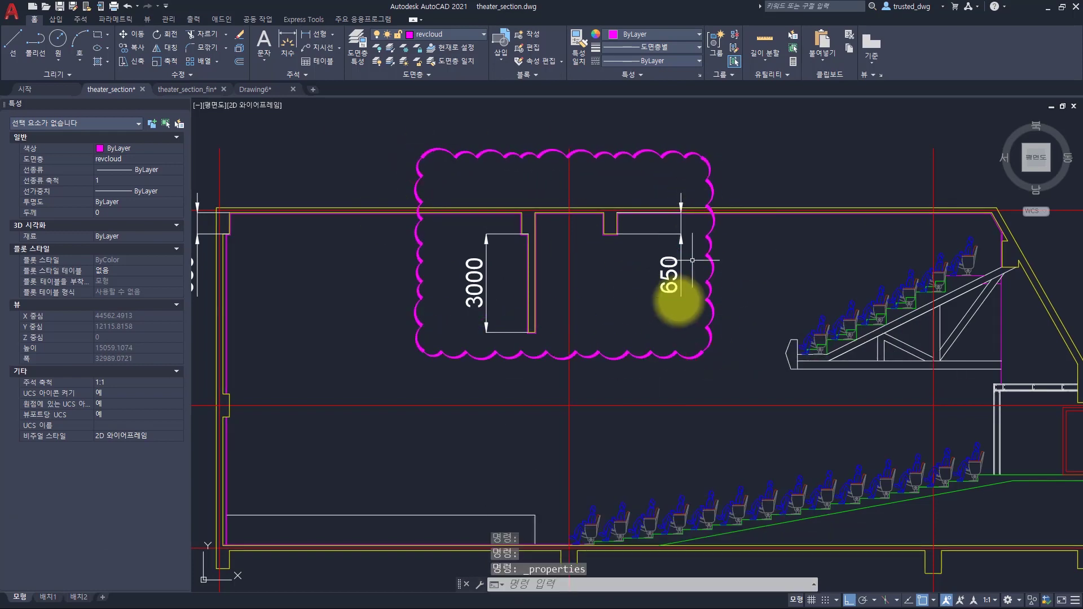
key(ctrl+1)
key(Escape)
Step: Open the block of the seated person and chair in the upper balcony for editing in the Block Editor
scroll(641, 303, down, 3)
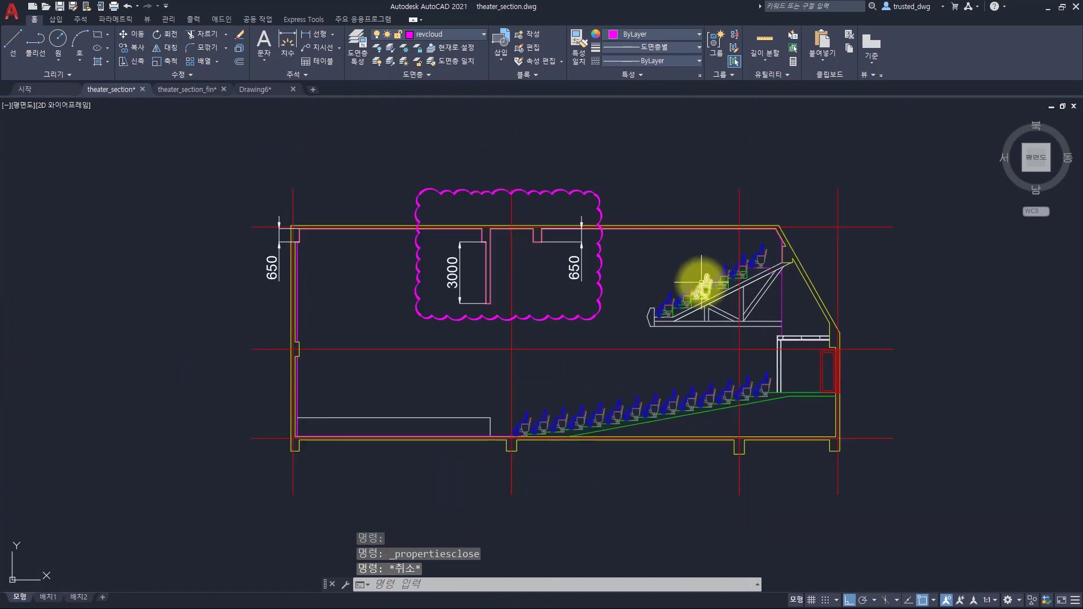
scroll(701, 284, up, 4)
double_click(709, 284)
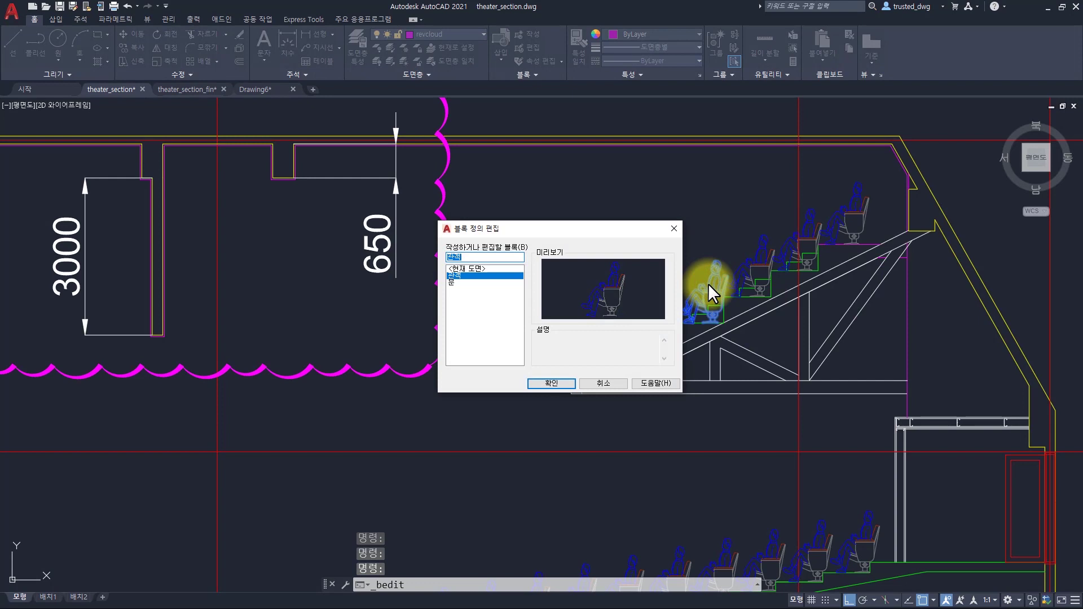
click(550, 383)
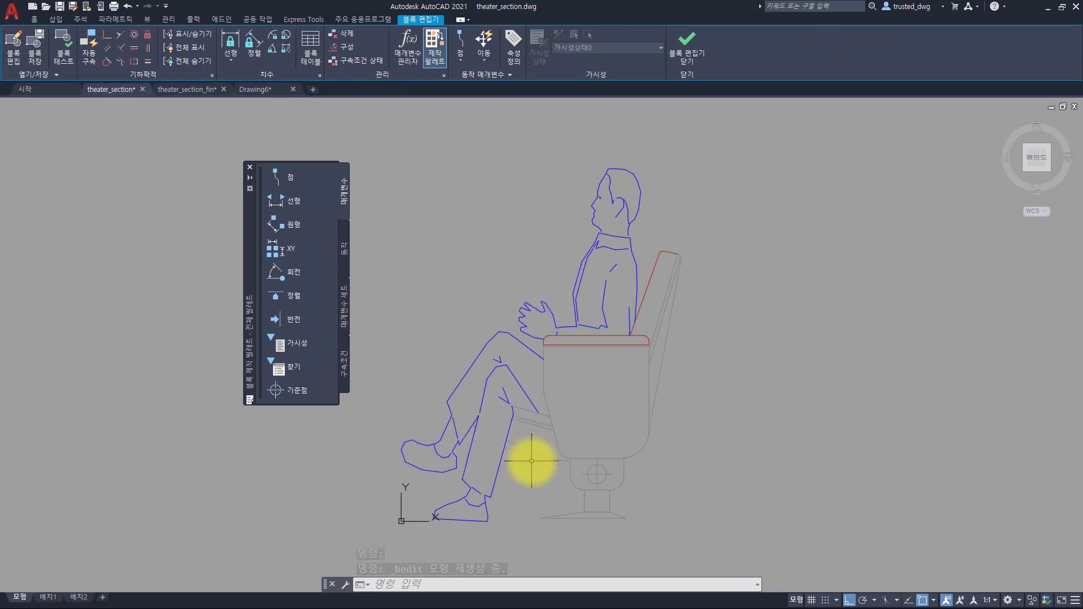
click(531, 492)
click(416, 307)
click(686, 151)
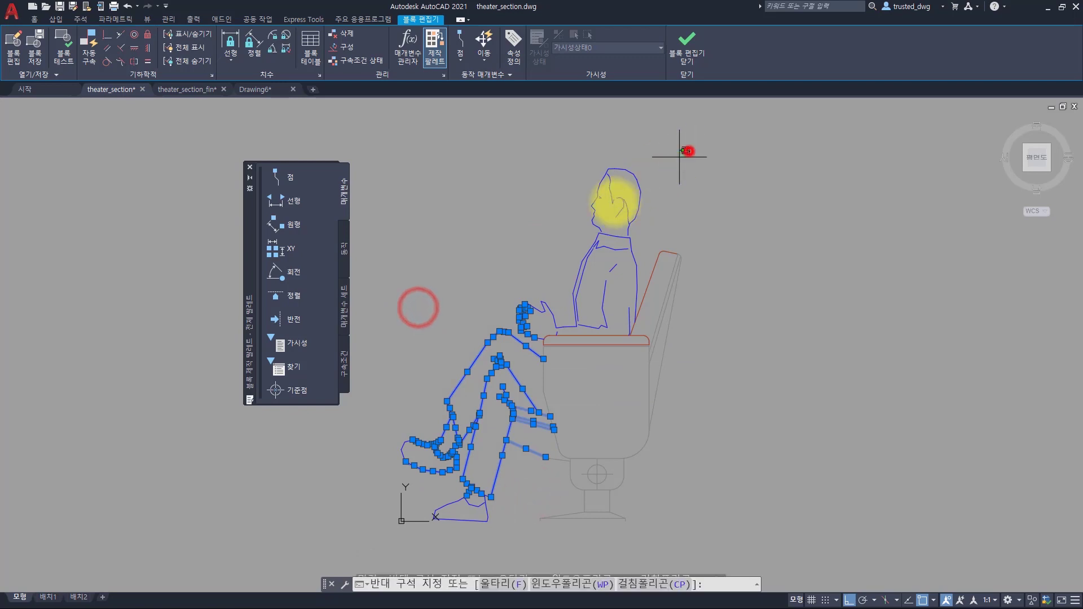
click(580, 233)
key(Escape)
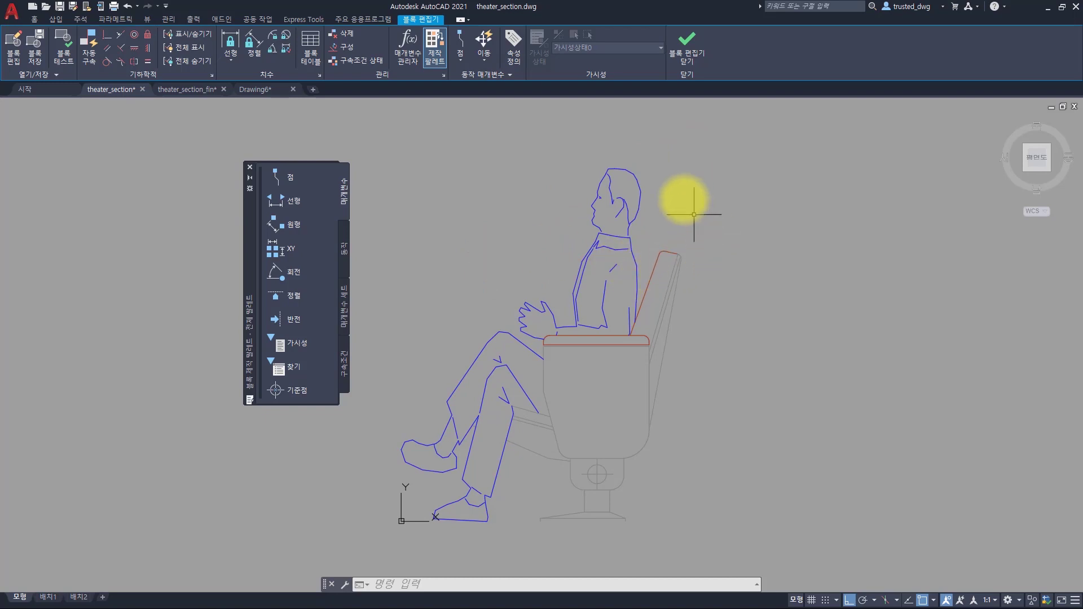
Step: Erase the blue seated figure from the block by selecting all objects similar to its head outline
click(662, 182)
click(600, 151)
right_click(446, 148)
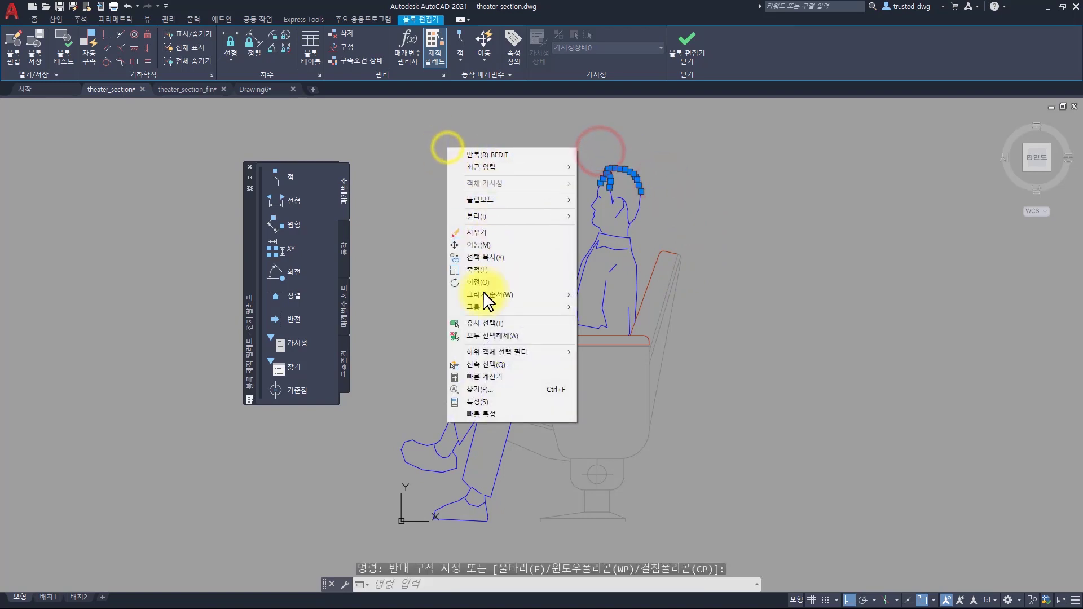
click(482, 325)
text(e)
key(space)
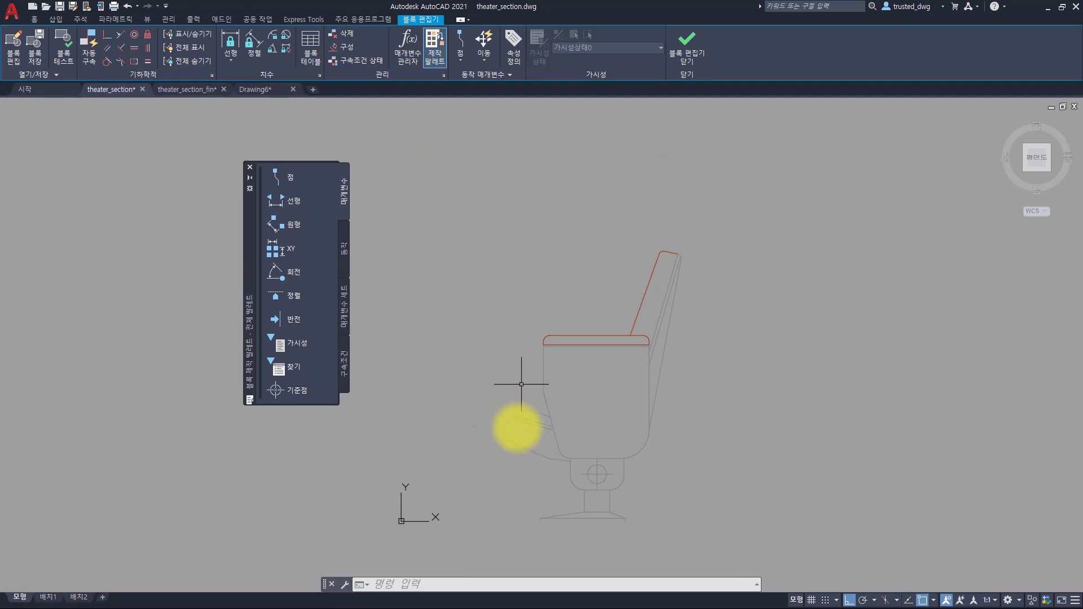
Step: Erase the leftover gray lines of the figure in front of the chair base, leaving only the chair in the block
click(481, 447)
click(433, 393)
click(514, 473)
click(487, 394)
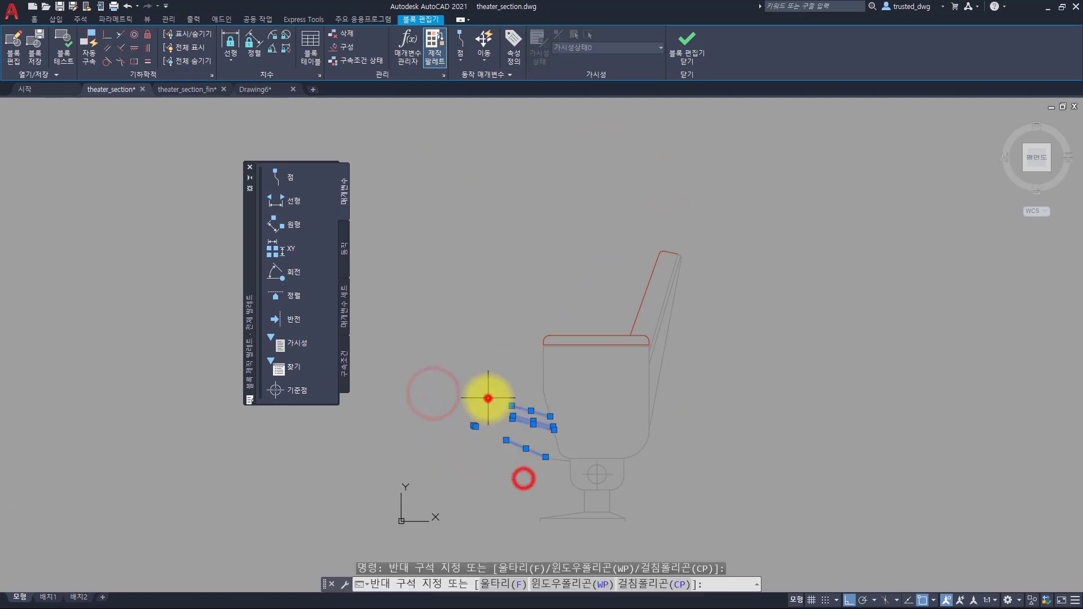
scroll(525, 440, up, 4)
click(604, 501)
click(581, 475)
key(e)
key(space)
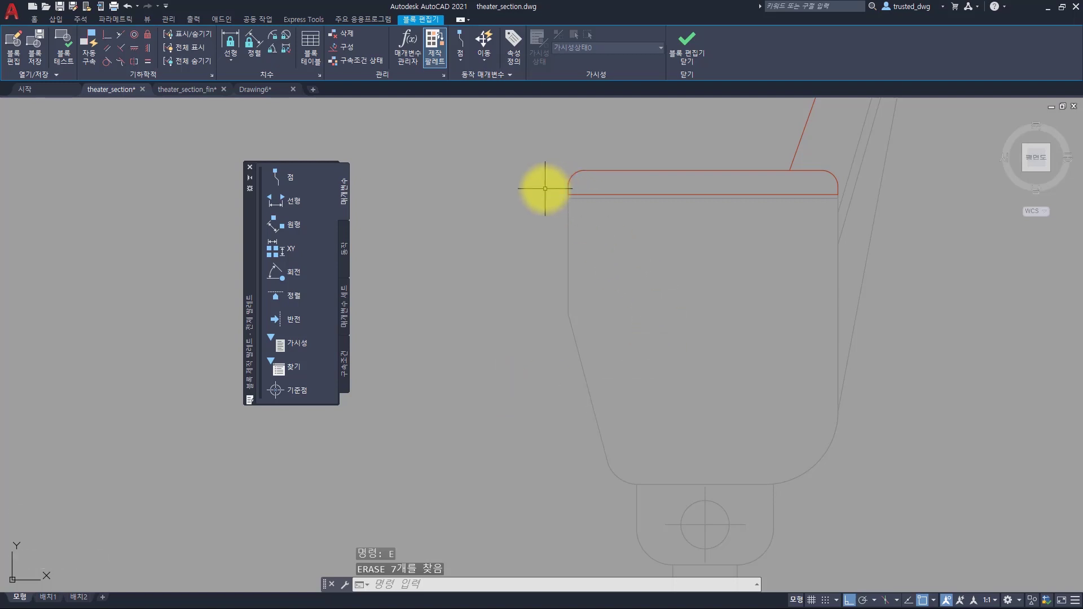
scroll(564, 192, down, 2)
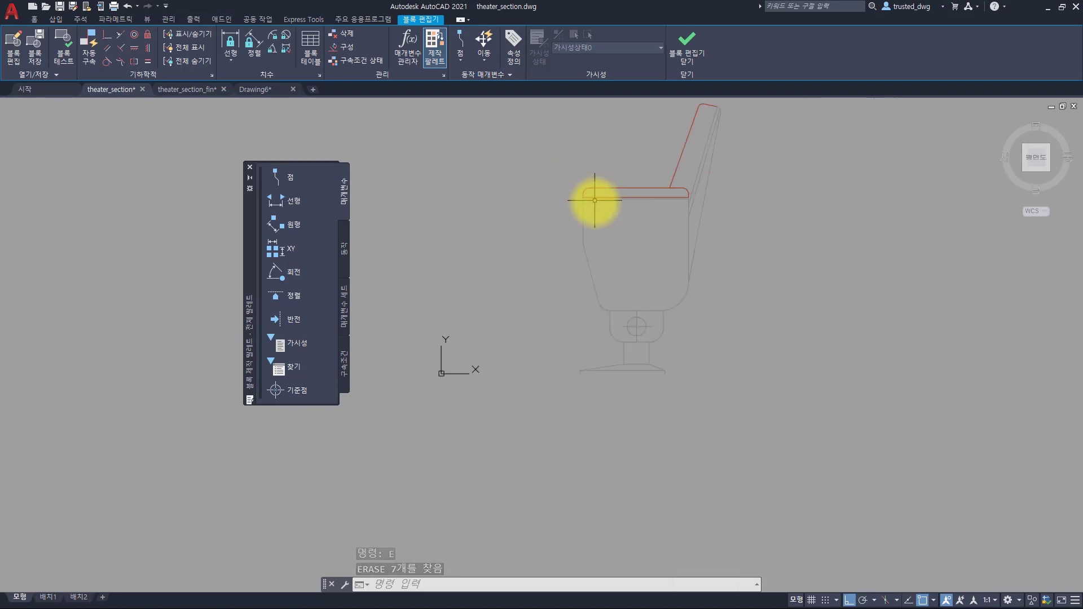
scroll(603, 209, down, 2)
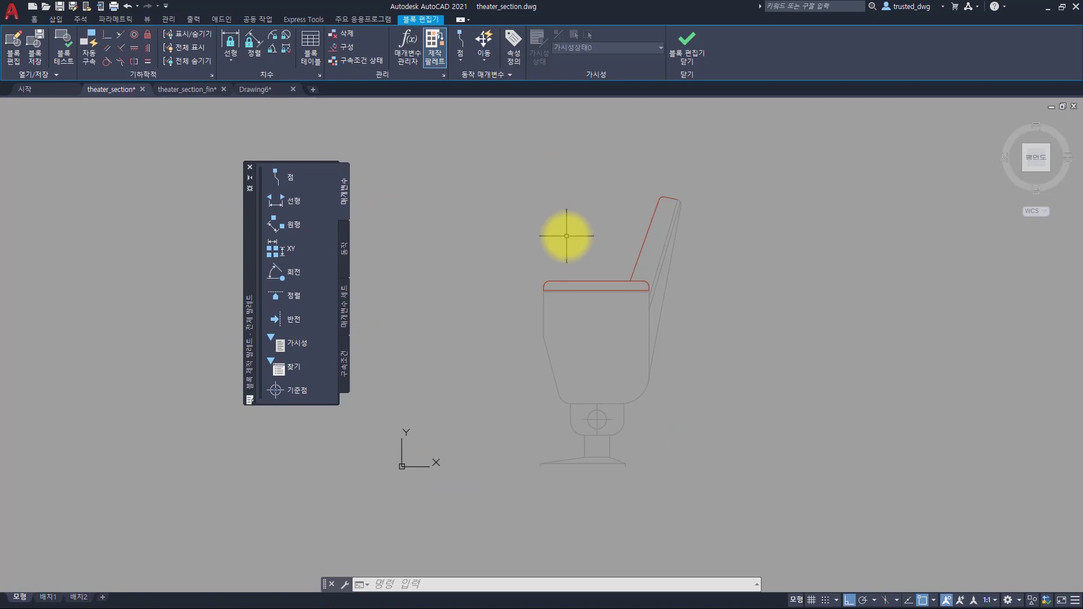
Step: Save the edited chair block and close the Block Editor to return to the theater section drawing
text(bs)
key(space)
text(b)
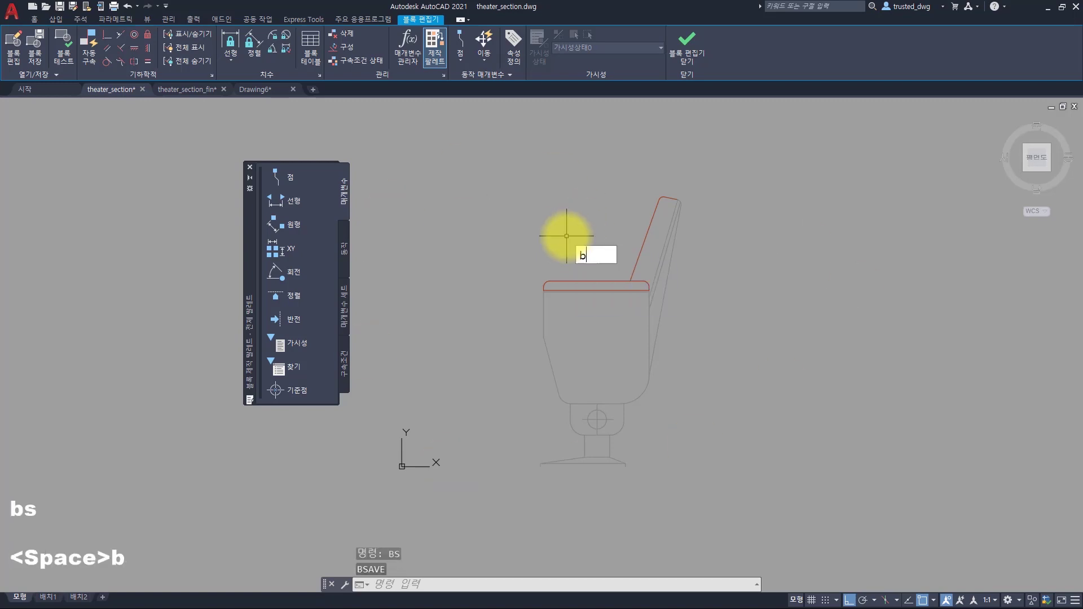
text(c)
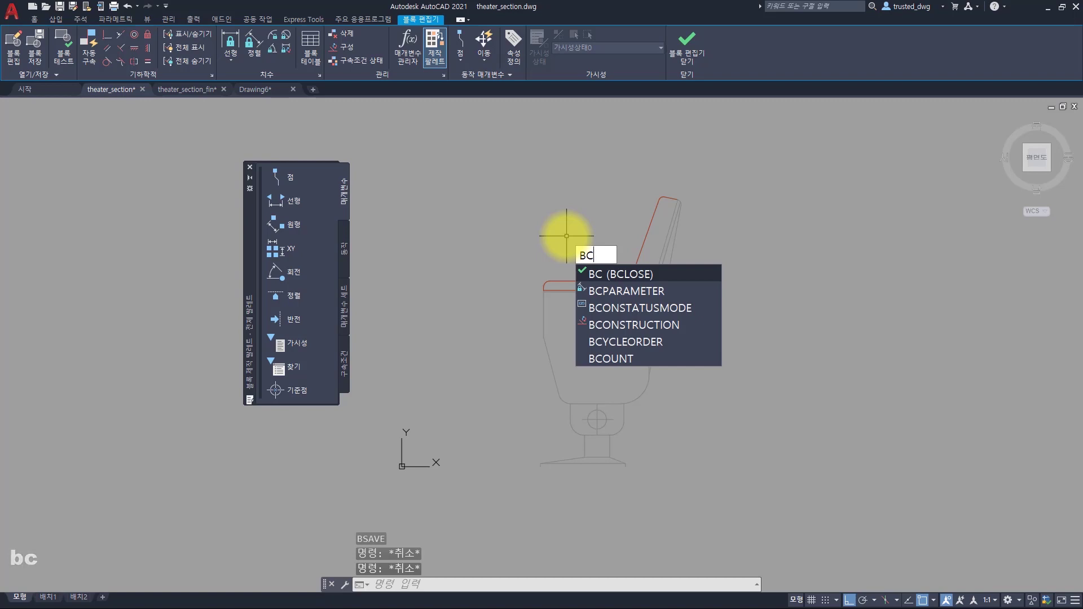
key(Escape)
click(695, 48)
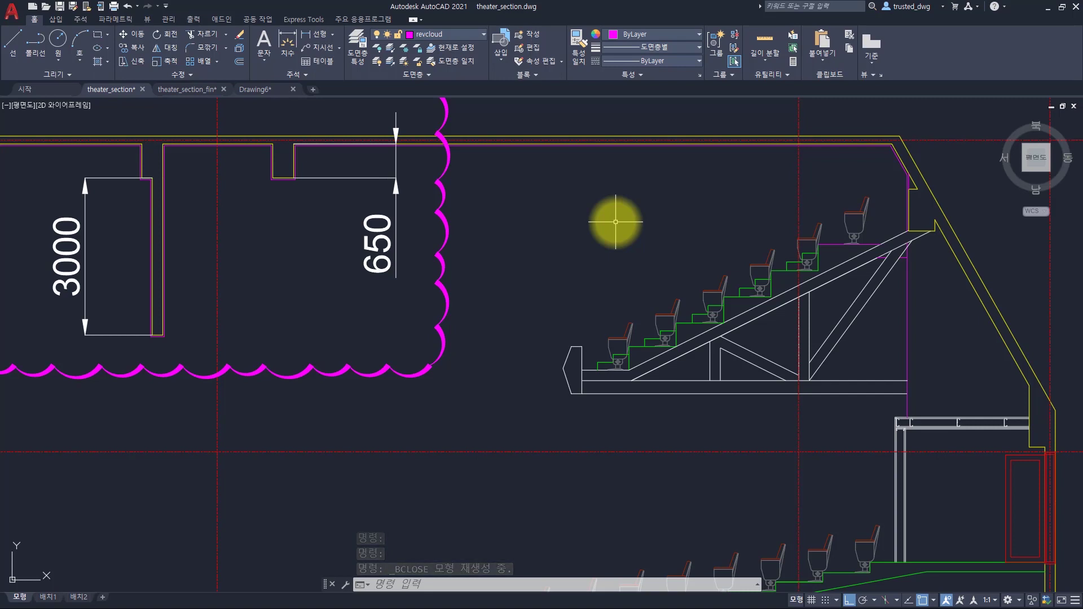
scroll(615, 222, down, 5)
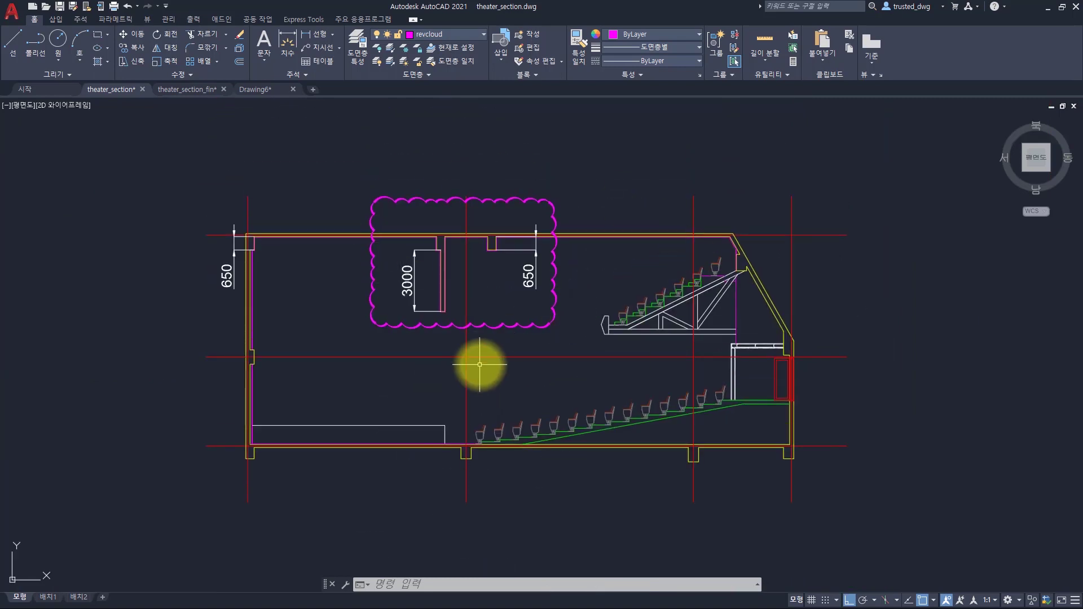